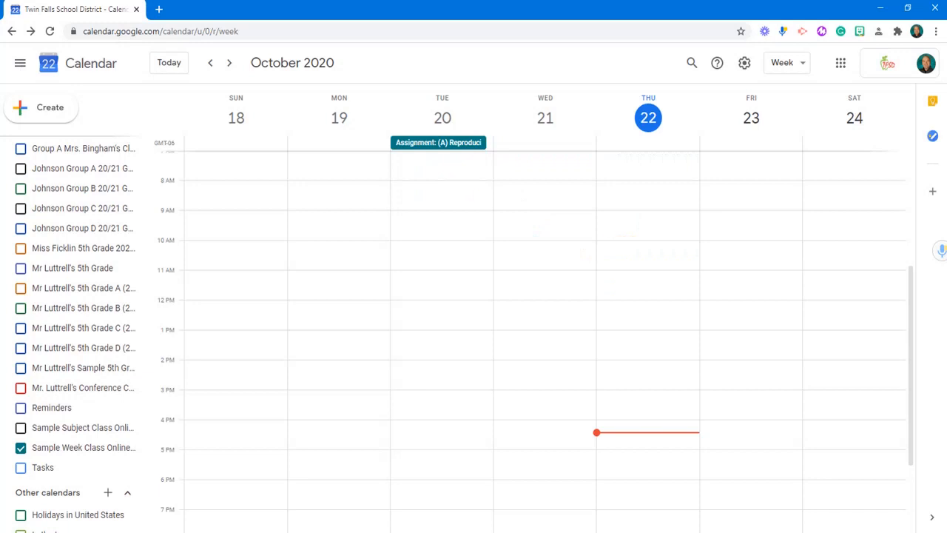
Create an event on Monday, October 19, 1:00pm to 2:00pm, titled with the teacher's name followed by "Digital Office Hours"
{"action": "scroll", "coordinate": [333, 345], "scroll_direction": "up", "scroll_amount": 5}
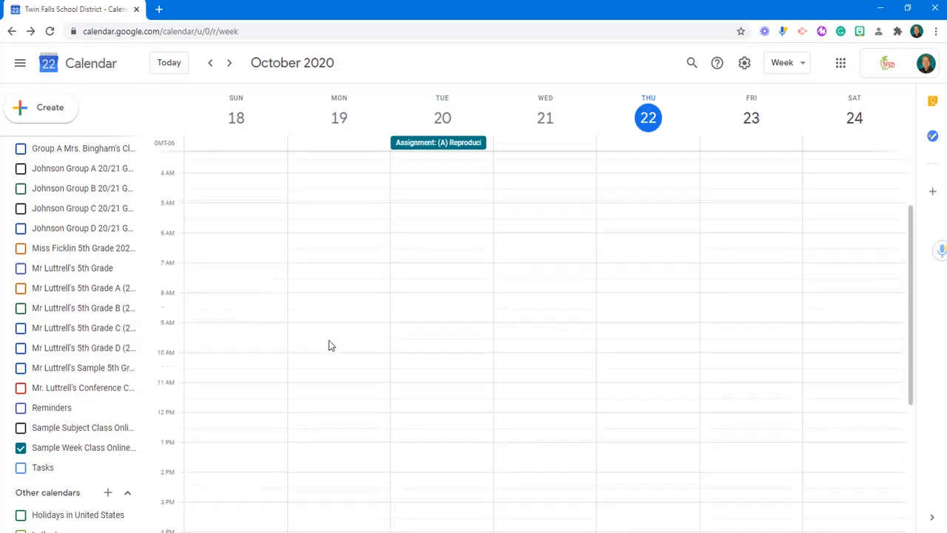
{"action": "scroll", "coordinate": [331, 345], "scroll_direction": "down", "scroll_amount": 3}
{"action": "scroll", "coordinate": [33, 363], "scroll_direction": "up", "scroll_amount": 4}
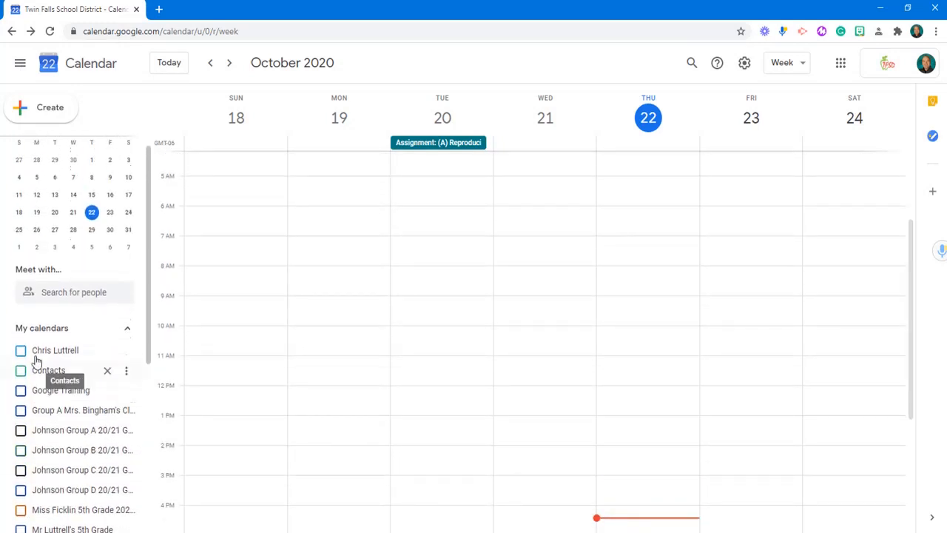
{"action": "scroll", "coordinate": [42, 356], "scroll_direction": "down", "scroll_amount": 4}
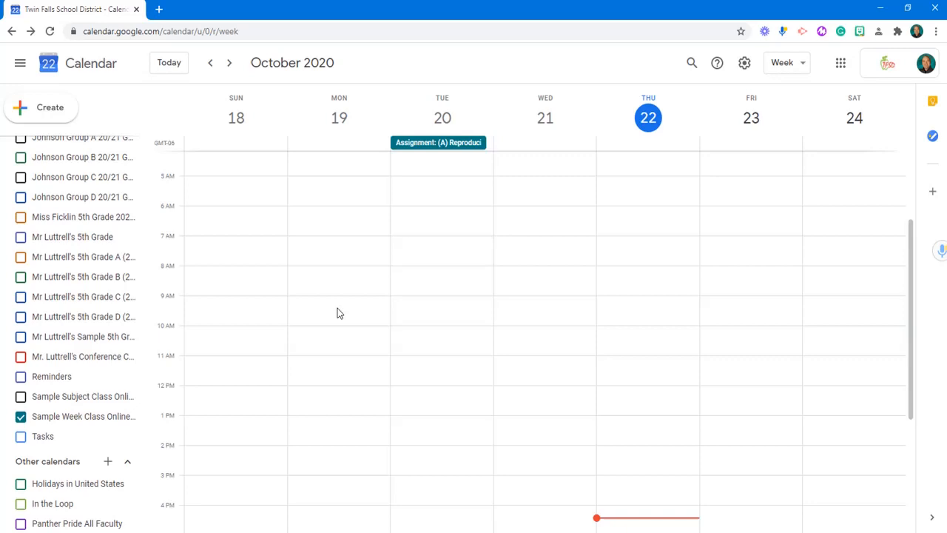
{"action": "scroll", "coordinate": [338, 309], "scroll_direction": "down", "scroll_amount": 5}
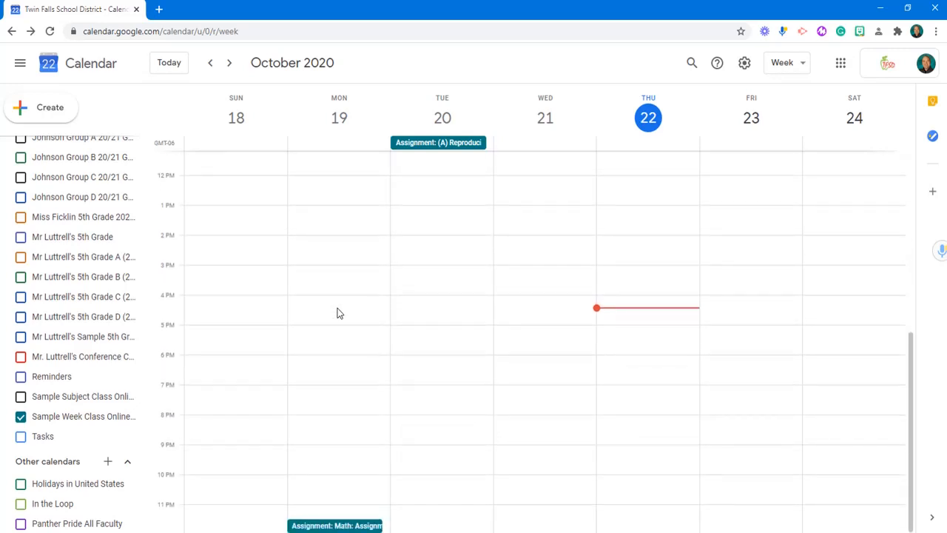
{"action": "scroll", "coordinate": [335, 312], "scroll_direction": "up", "scroll_amount": 2}
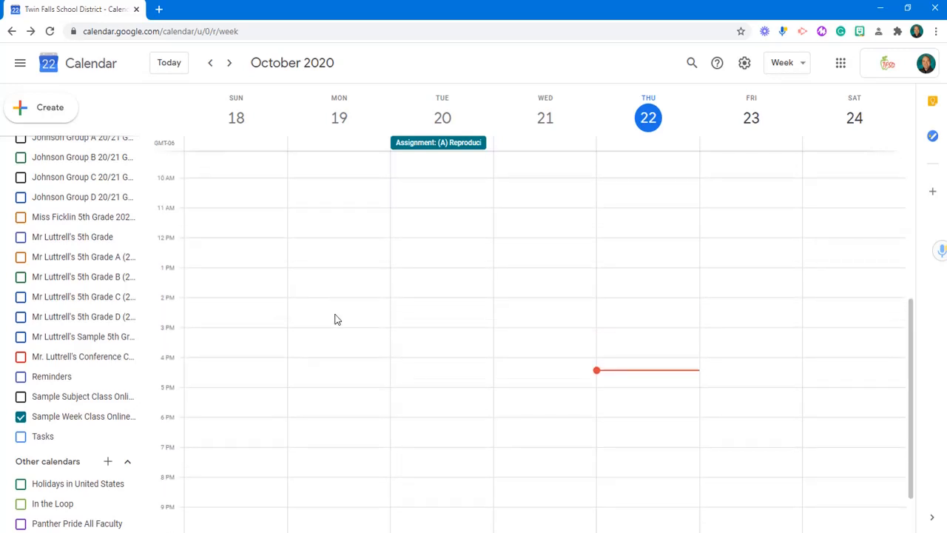
{"action": "left_click", "coordinate": [313, 278]}
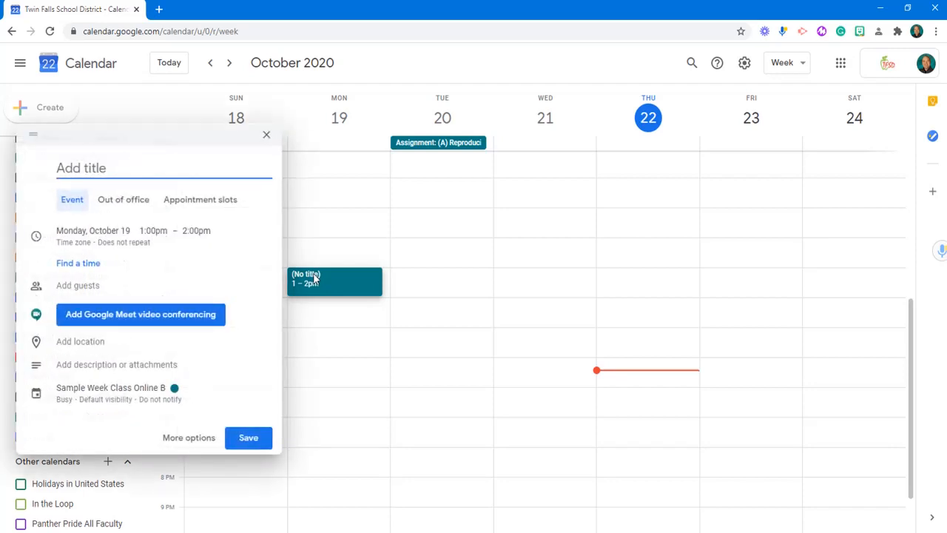
{"action": "type", "text": "M"}
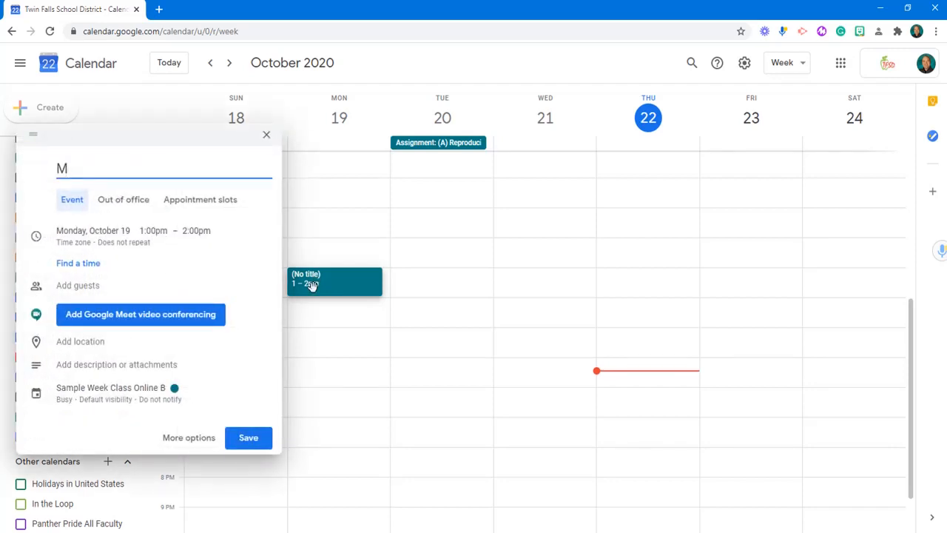
{"action": "type", "text": "r Luttrell's Digital"}
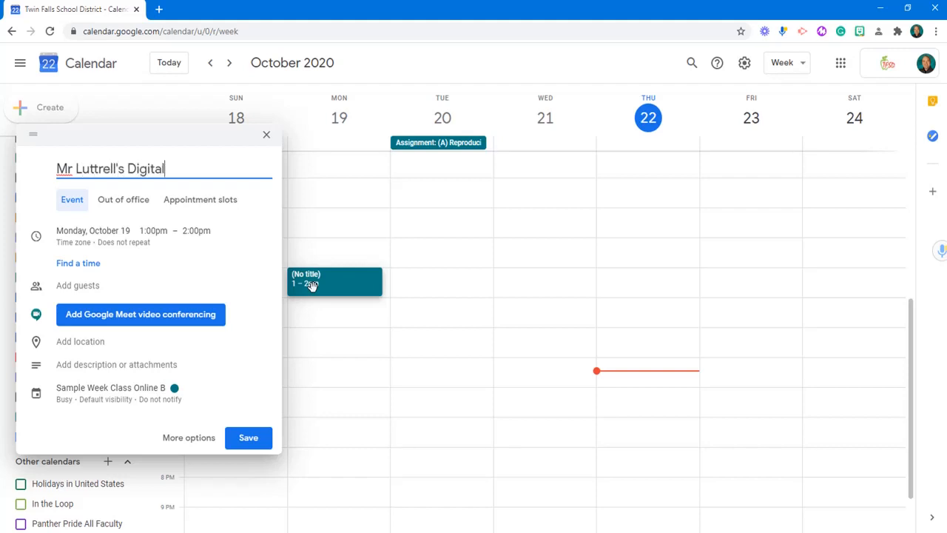
{"action": "type", "text": " Office Hours"}
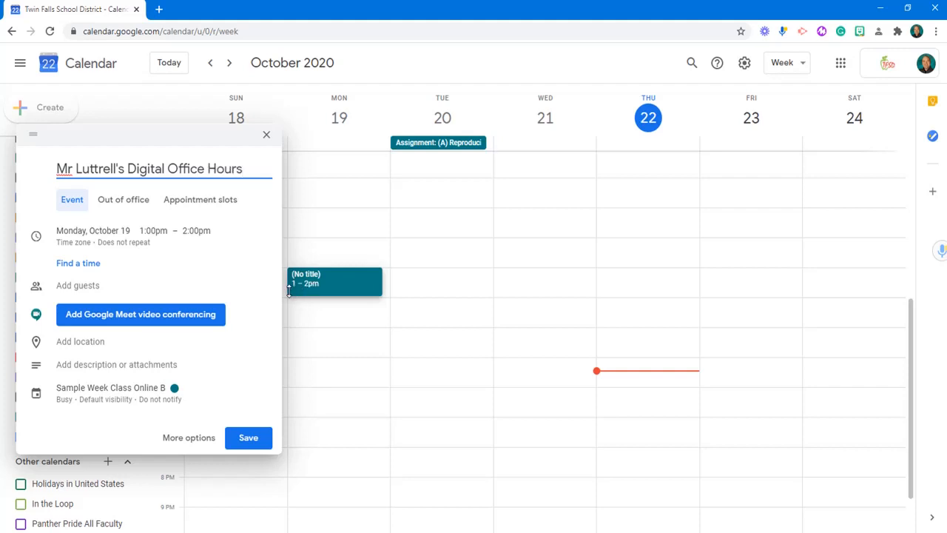
In the event's full details, add Google Meet video conferencing and set it to repeat every weekday (Monday to Friday)
{"action": "left_click", "coordinate": [179, 444]}
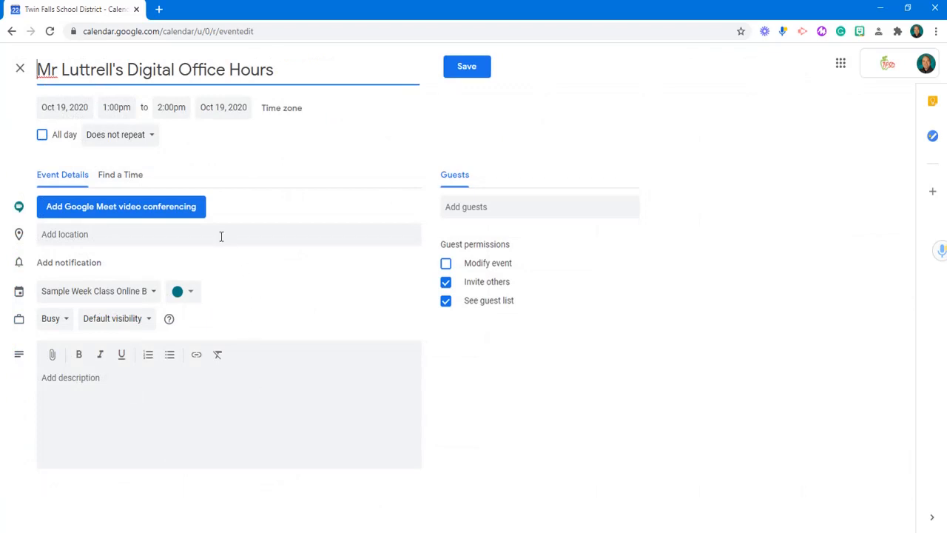
{"action": "left_click", "coordinate": [95, 210]}
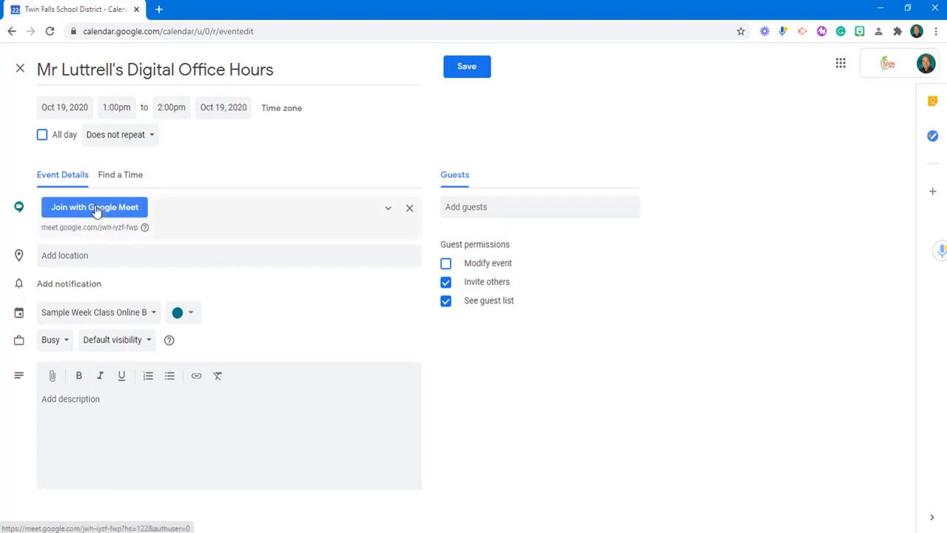
{"action": "left_click", "coordinate": [135, 139]}
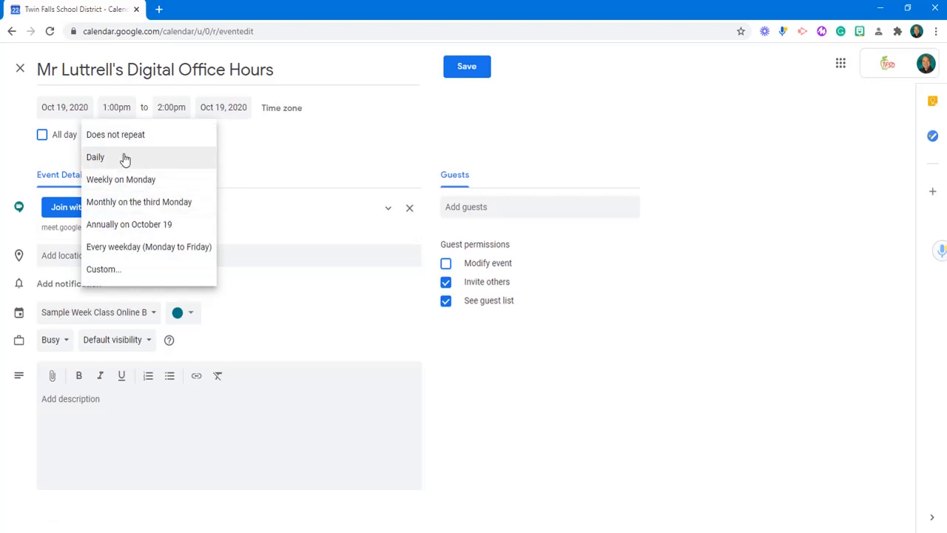
{"action": "left_click", "coordinate": [139, 252]}
Customize the event's weekday recurrence so that it ends on Mar 25, 2021
{"action": "left_click", "coordinate": [182, 140]}
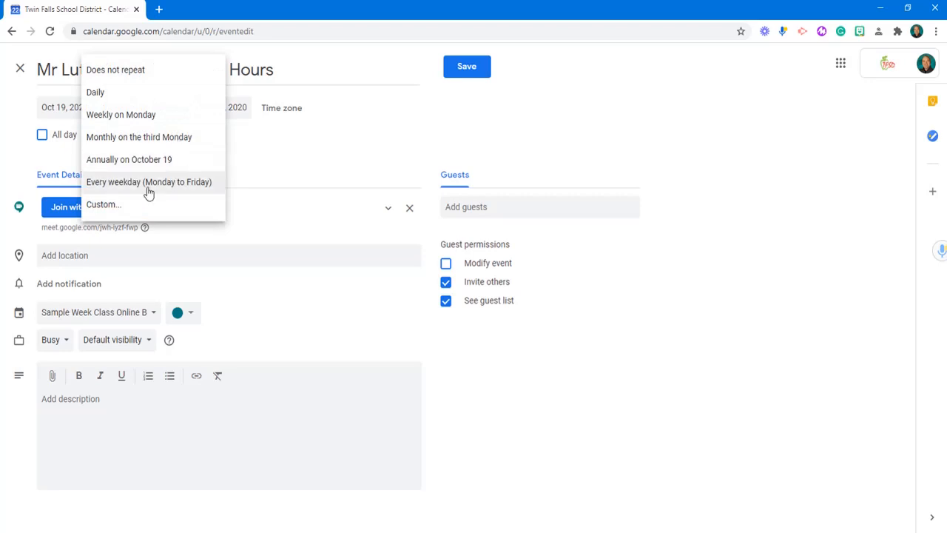
{"action": "left_click", "coordinate": [131, 207]}
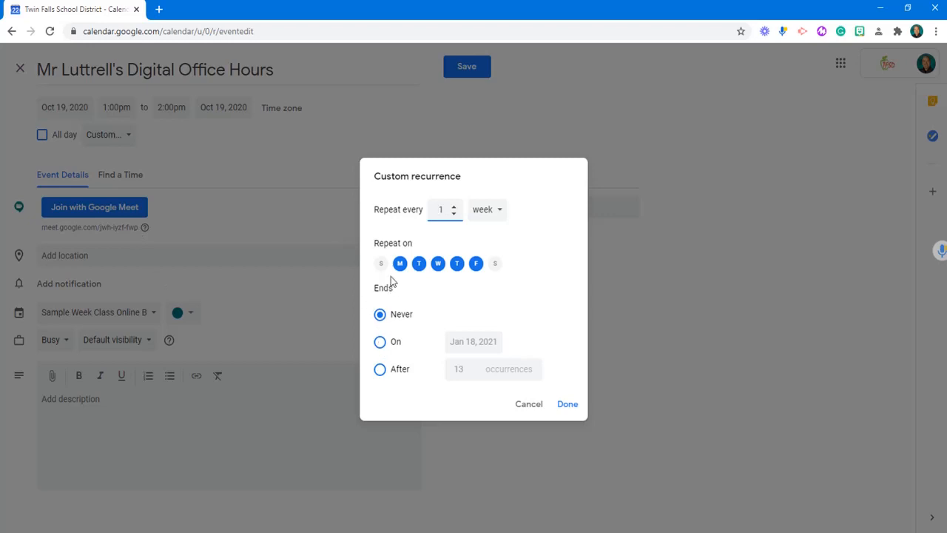
{"action": "left_click", "coordinate": [379, 343]}
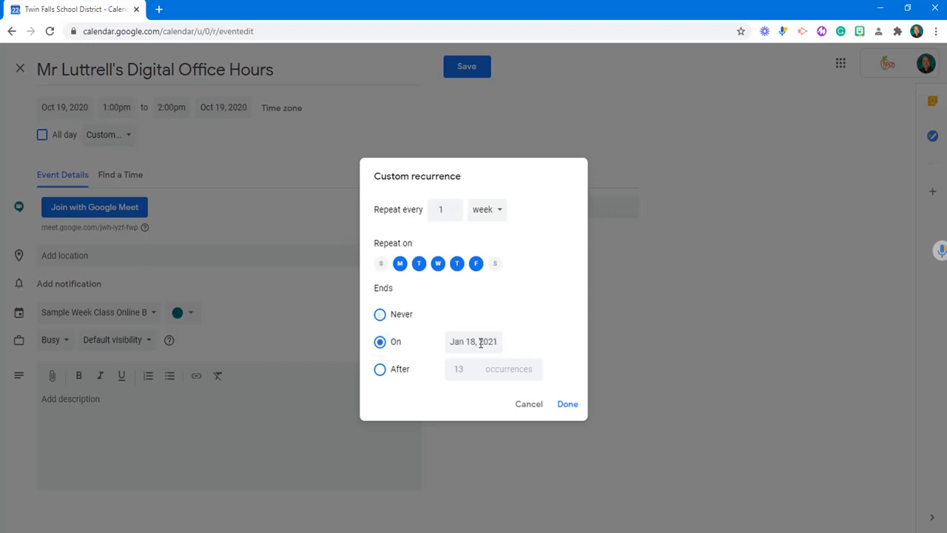
{"action": "left_click", "coordinate": [483, 341]}
{"action": "left_click", "coordinate": [595, 367]}
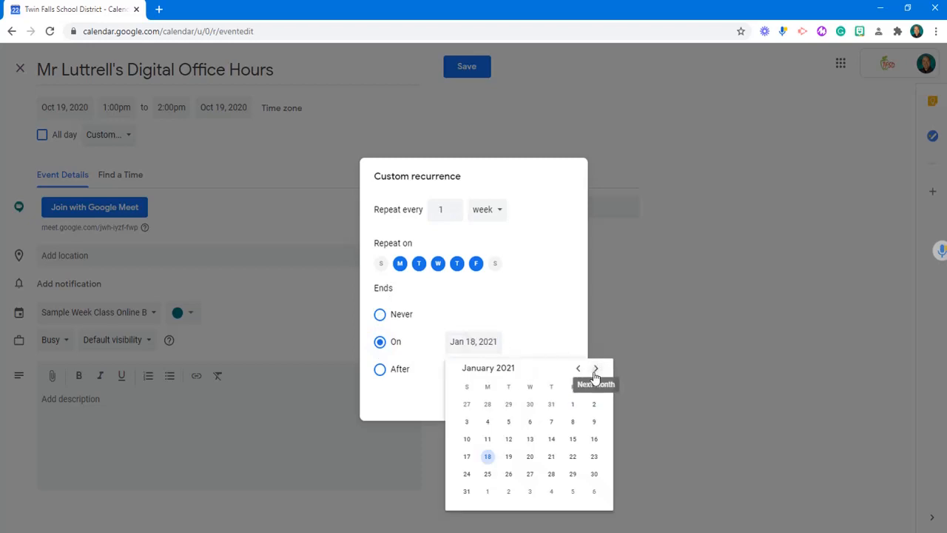
{"action": "left_click", "coordinate": [595, 367]}
{"action": "left_click", "coordinate": [595, 367]}
{"action": "left_click", "coordinate": [578, 368]}
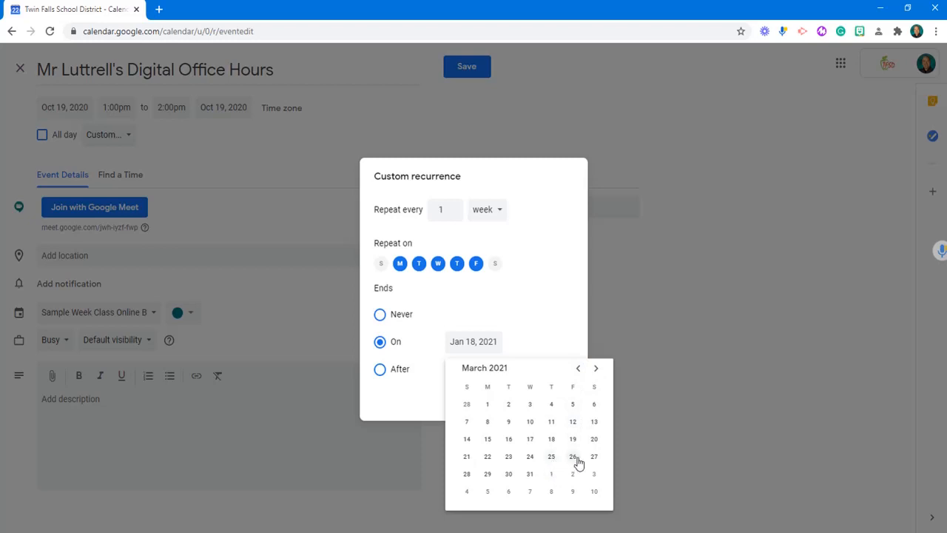
{"action": "left_click", "coordinate": [552, 458]}
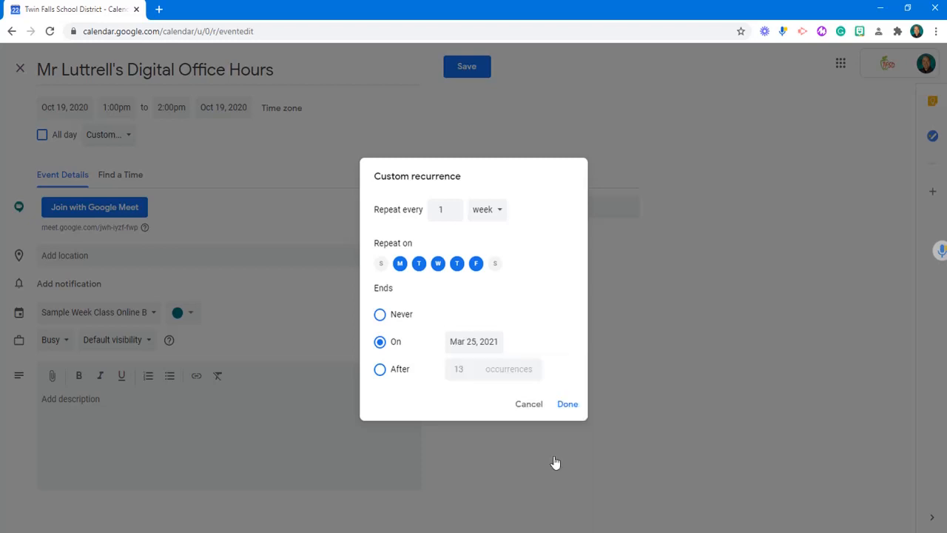
{"action": "left_click", "coordinate": [568, 405]}
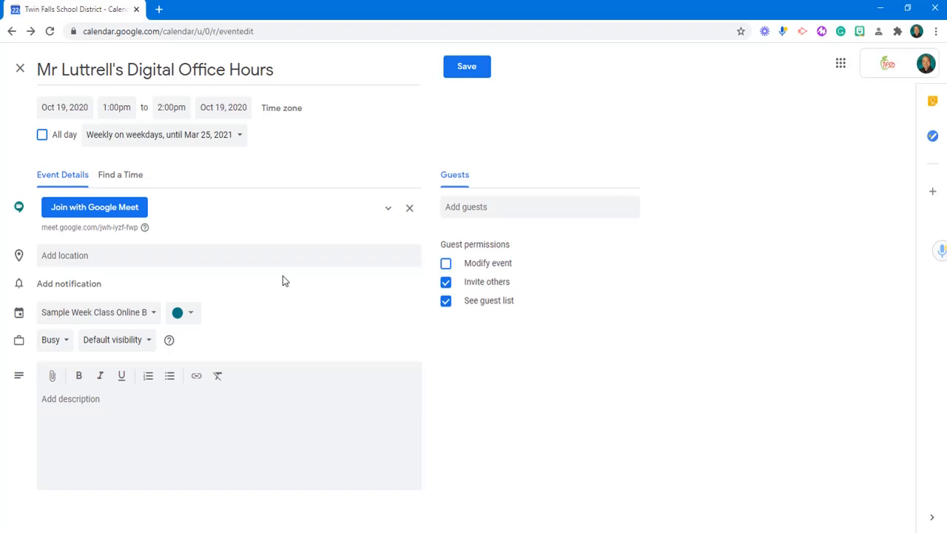
{"action": "left_click", "coordinate": [126, 255]}
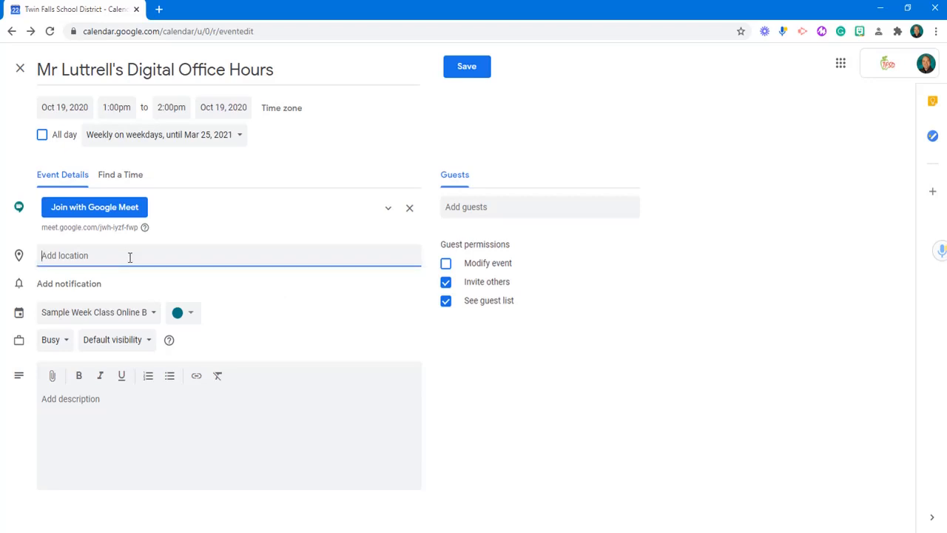
{"action": "left_click", "coordinate": [93, 437]}
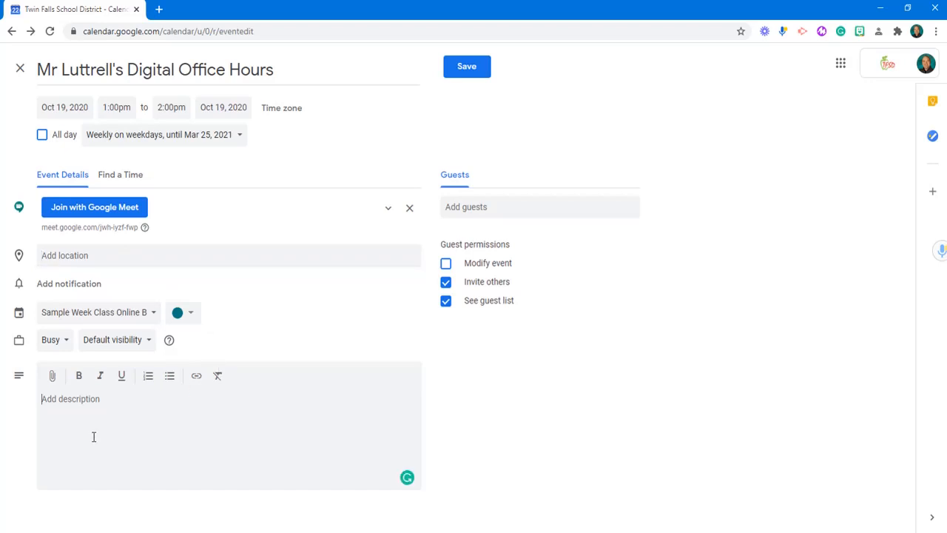
{"action": "left_click", "coordinate": [52, 379]}
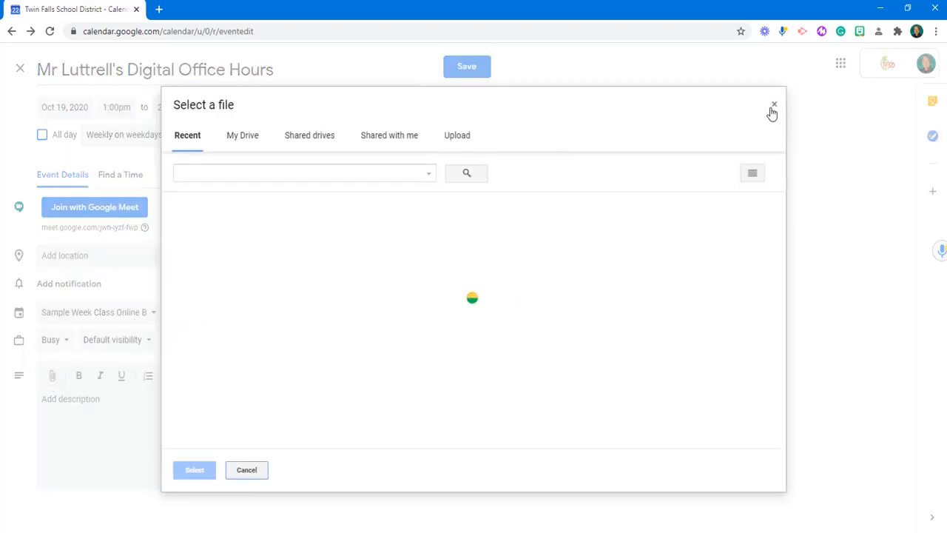
{"action": "left_click", "coordinate": [773, 106]}
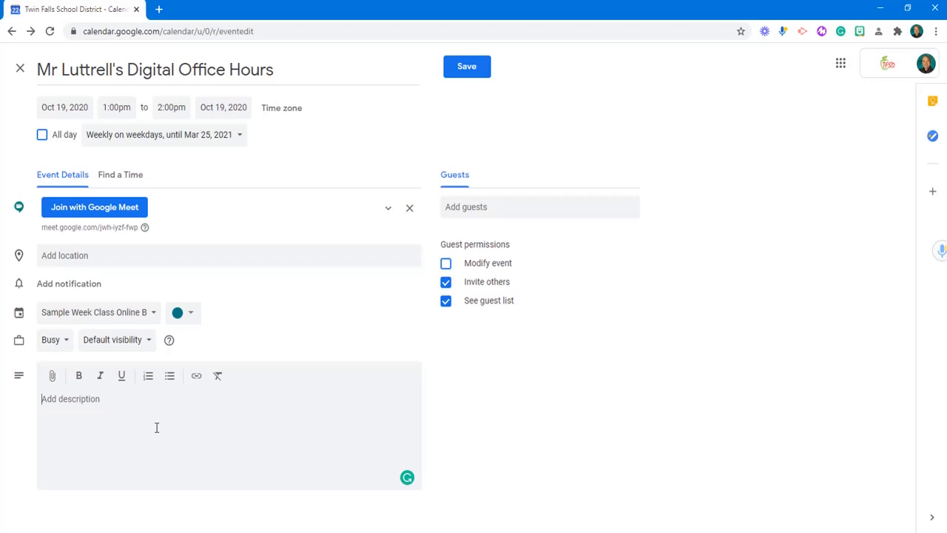
Write the event description "Click the Google Meet link to join", followed by the teacher's name and "office Hours."
{"action": "type", "text": "Click "}
{"action": "type", "text": "the "}
{"action": "type", "text": "Gol"}
{"action": "type", "text": "olge Meet "}
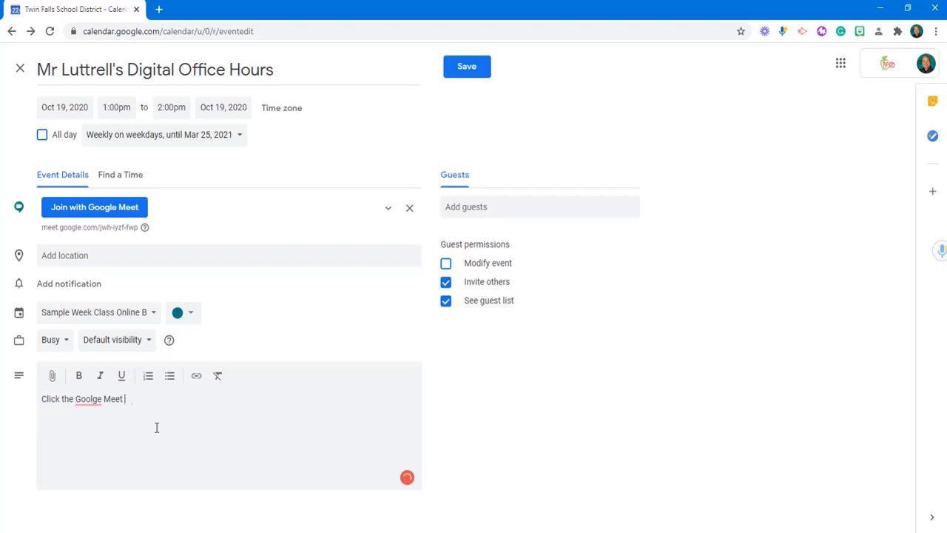
{"action": "type", "text": "link"}
{"action": "key", "text": "Left"}
{"action": "key", "text": "Left"}
{"action": "key", "text": "Left"}
{"action": "key", "text": "Left"}
{"action": "key", "text": "Left"}
{"action": "key", "text": "Left"}
{"action": "key", "text": "Left"}
{"action": "key", "text": "Left"}
{"action": "key", "text": "Left"}
{"action": "key", "text": "Left"}
{"action": "key", "text": "Left"}
{"action": "key", "text": "Left"}
{"action": "key", "text": "Left"}
{"action": "key", "text": "Left"}
{"action": "key", "text": "Delete"}
{"action": "type", "text": "l"}
{"action": "key", "text": "End"}
{"action": "type", "text": "to join M"}
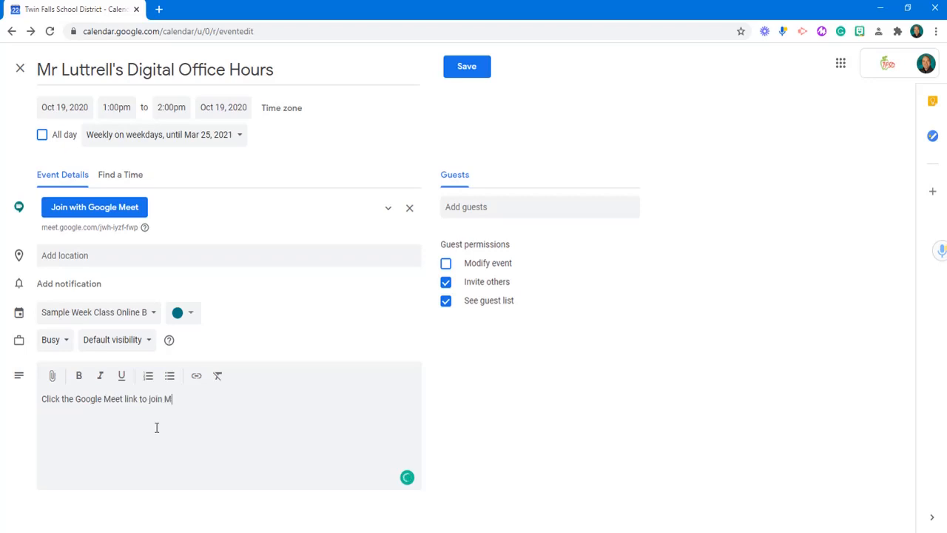
{"action": "type", "text": "r. Luttrell's office Hours."}
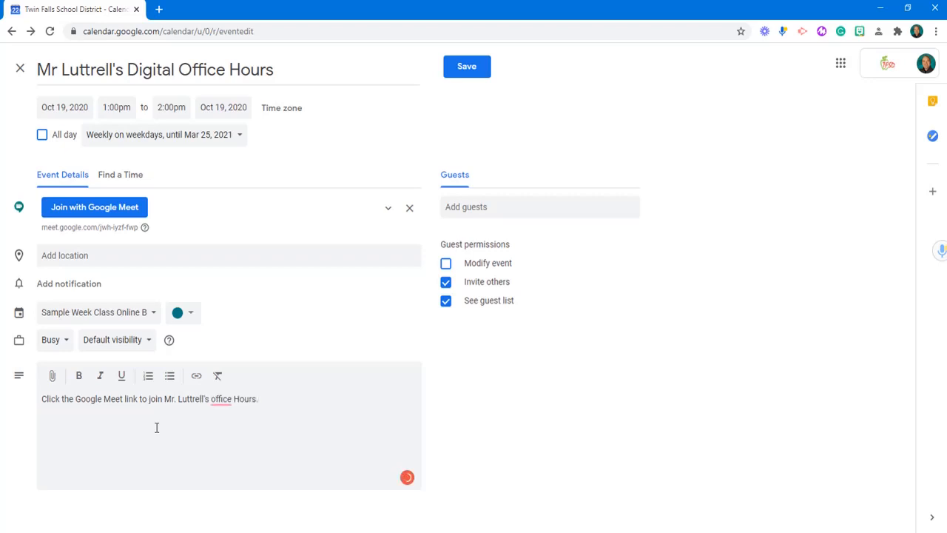
Add the teacher's own e-mail account as a guest and save the event
{"action": "left_click", "coordinate": [475, 206]}
{"action": "type", "text": "lutt"}
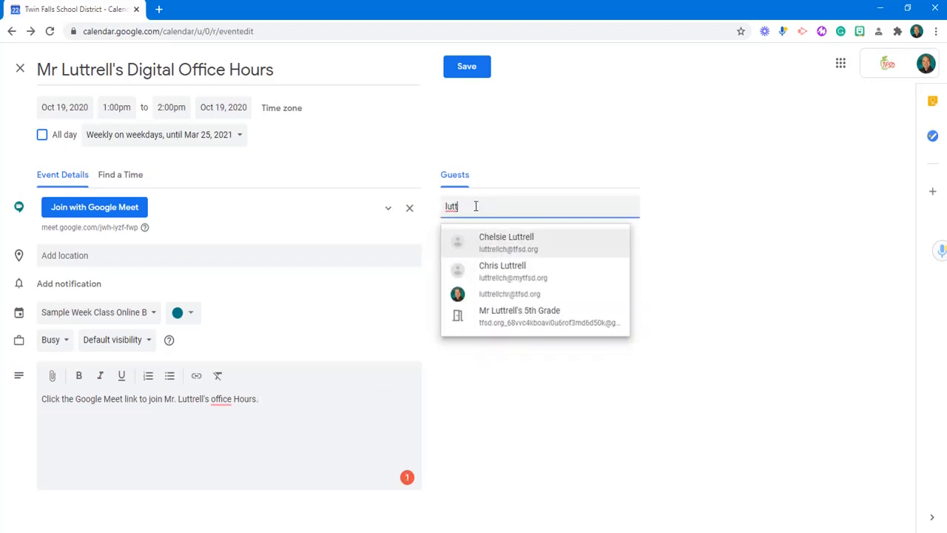
{"action": "left_click", "coordinate": [500, 296]}
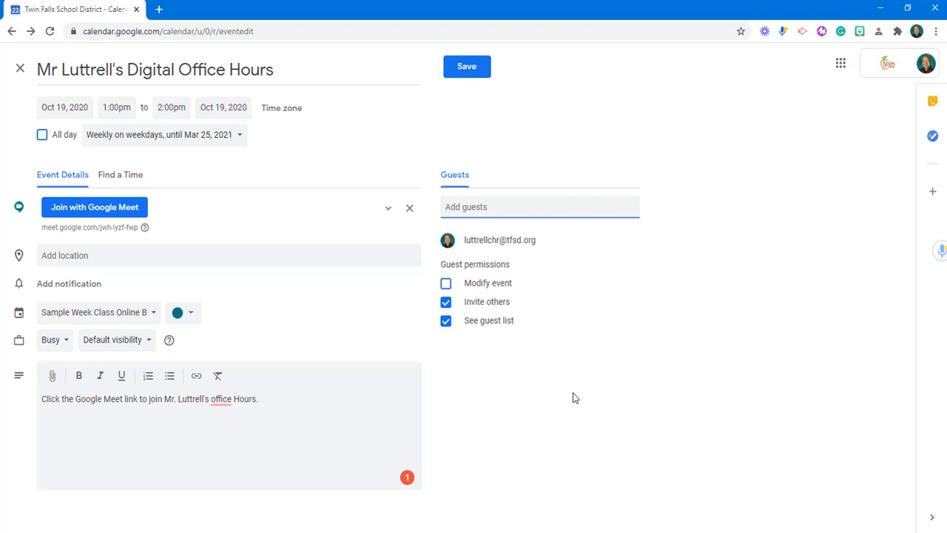
{"action": "left_click", "coordinate": [466, 67]}
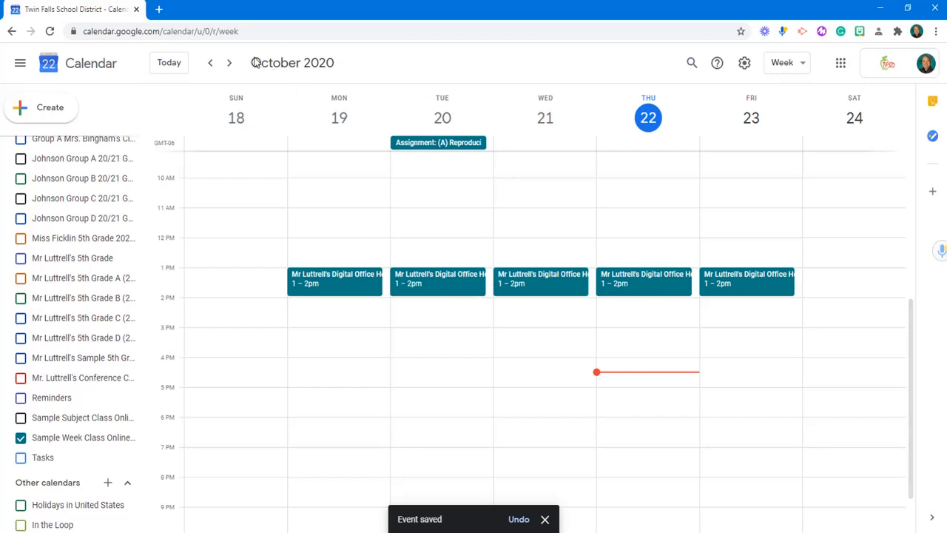
Check the recurring office hours in the following weeks, up to the week of December 20–26, 2020
{"action": "left_click", "coordinate": [232, 65]}
{"action": "left_click", "coordinate": [232, 65]}
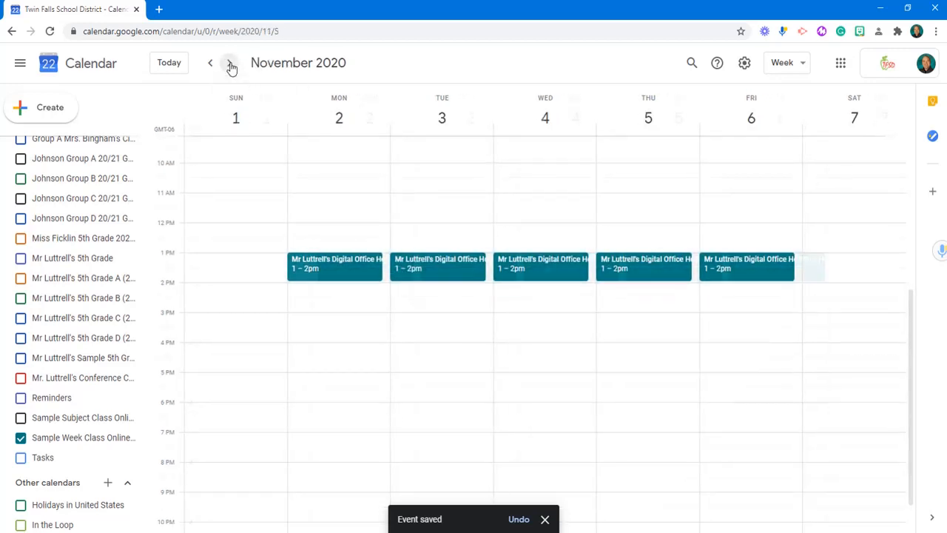
{"action": "left_click", "coordinate": [231, 65]}
{"action": "left_click", "coordinate": [232, 65]}
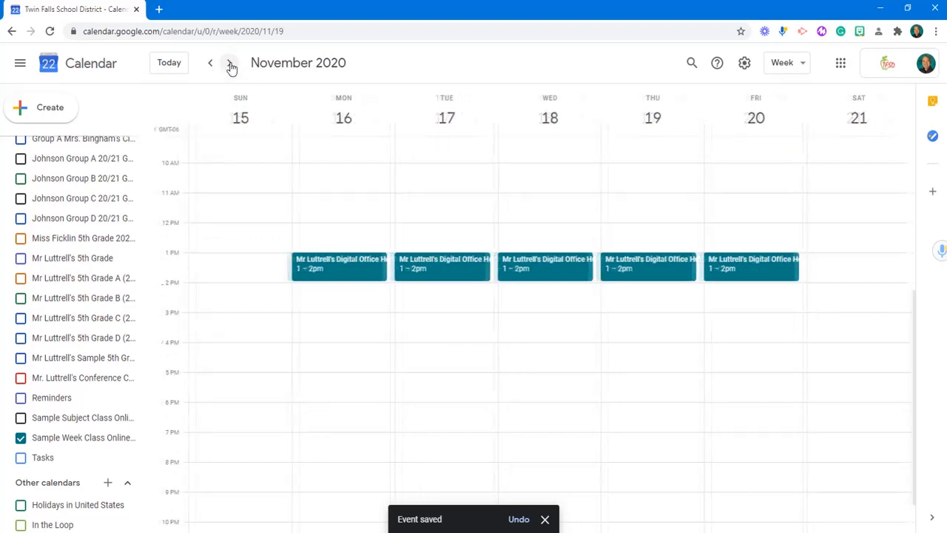
{"action": "left_click", "coordinate": [231, 66]}
{"action": "left_click", "coordinate": [231, 66]}
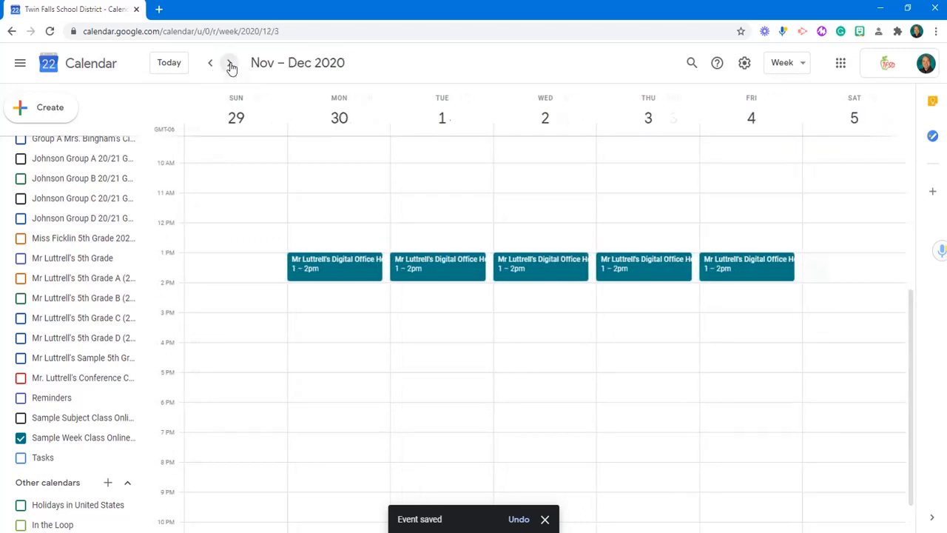
{"action": "left_click", "coordinate": [232, 66]}
{"action": "left_click", "coordinate": [231, 66]}
{"action": "left_click", "coordinate": [230, 65]}
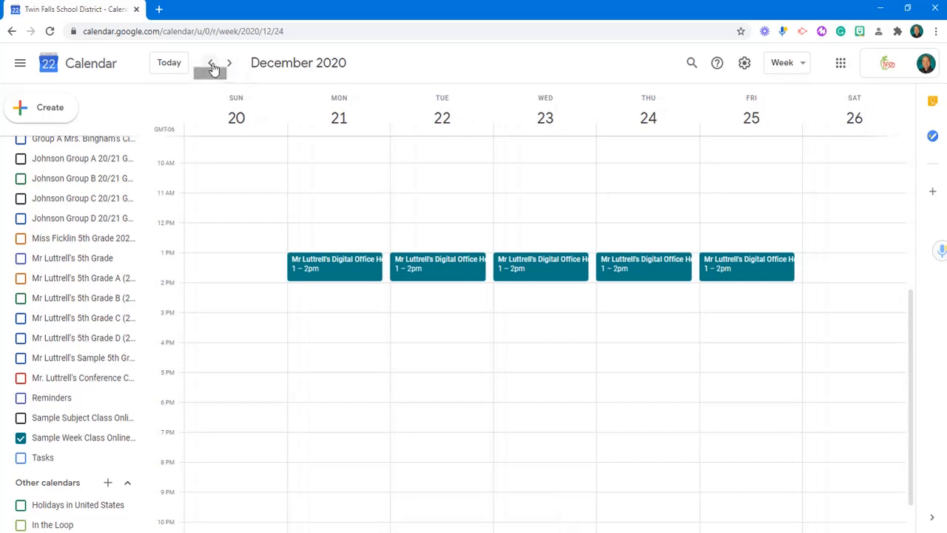
Go back week by week to October 11–17, 2020, checking where the recurring office hours begin
{"action": "left_click", "coordinate": [211, 66]}
{"action": "left_click", "coordinate": [212, 65]}
{"action": "left_click", "coordinate": [211, 65]}
{"action": "left_click", "coordinate": [212, 65]}
{"action": "left_click", "coordinate": [212, 65]}
{"action": "left_click", "coordinate": [211, 65]}
{"action": "left_click", "coordinate": [212, 65]}
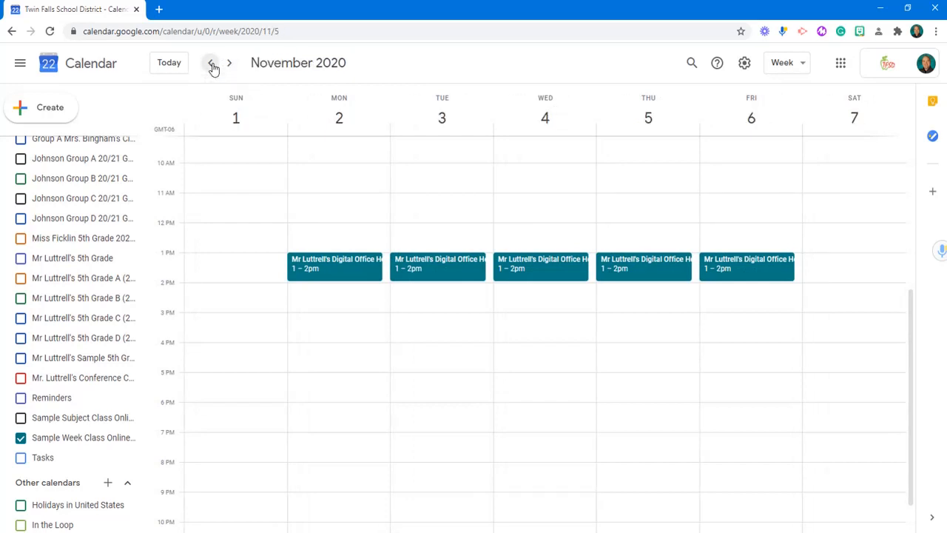
{"action": "left_click", "coordinate": [212, 65]}
{"action": "left_click", "coordinate": [212, 65]}
{"action": "left_click", "coordinate": [212, 65]}
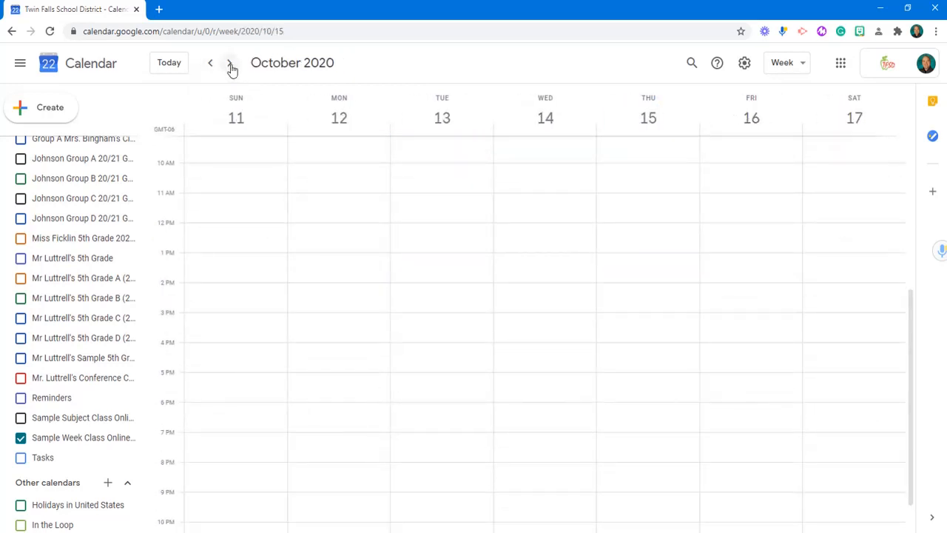
In the week of October 18–24, 2020, move Monday's digital office hours to 3–4pm for this and following events
{"action": "left_click", "coordinate": [230, 65]}
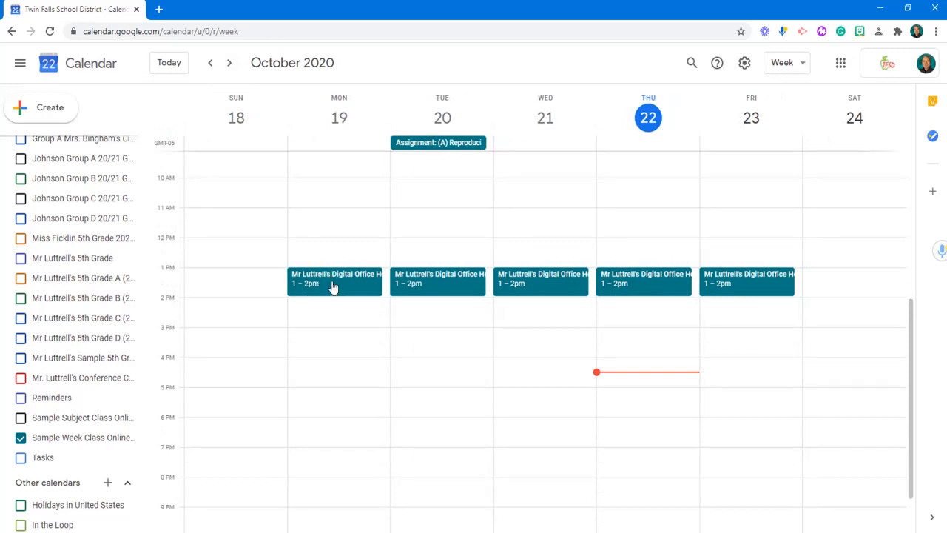
{"action": "left_click_drag", "start_coordinate": [333, 289], "coordinate": [323, 343]}
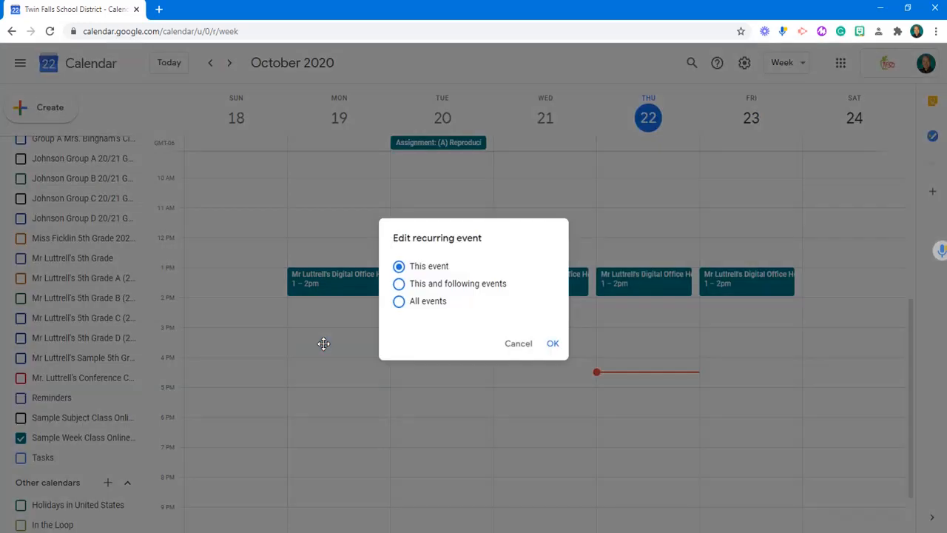
{"action": "left_click", "coordinate": [399, 285]}
{"action": "left_click", "coordinate": [550, 345]}
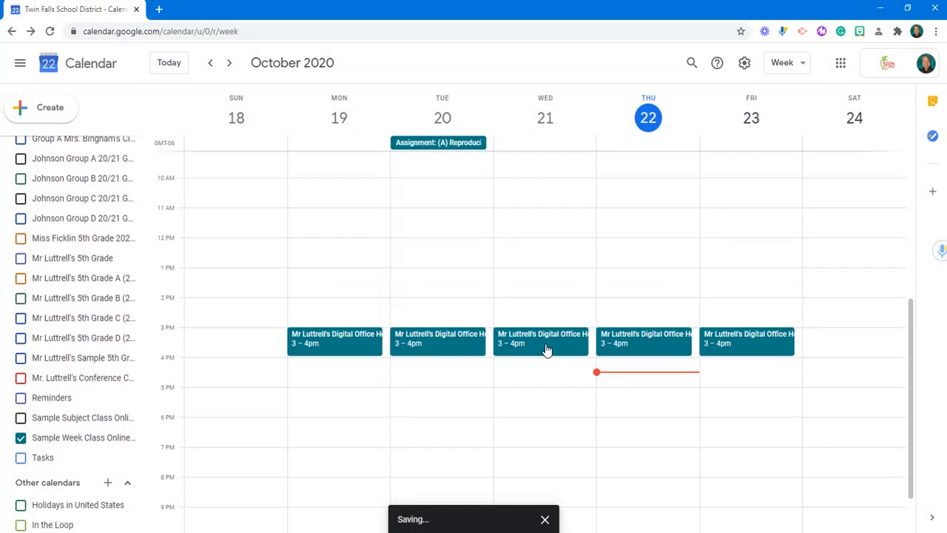
Move Monday's digital office hours back to 1–2pm, applying the change to this and following events
{"action": "left_click_drag", "start_coordinate": [345, 353], "coordinate": [337, 277]}
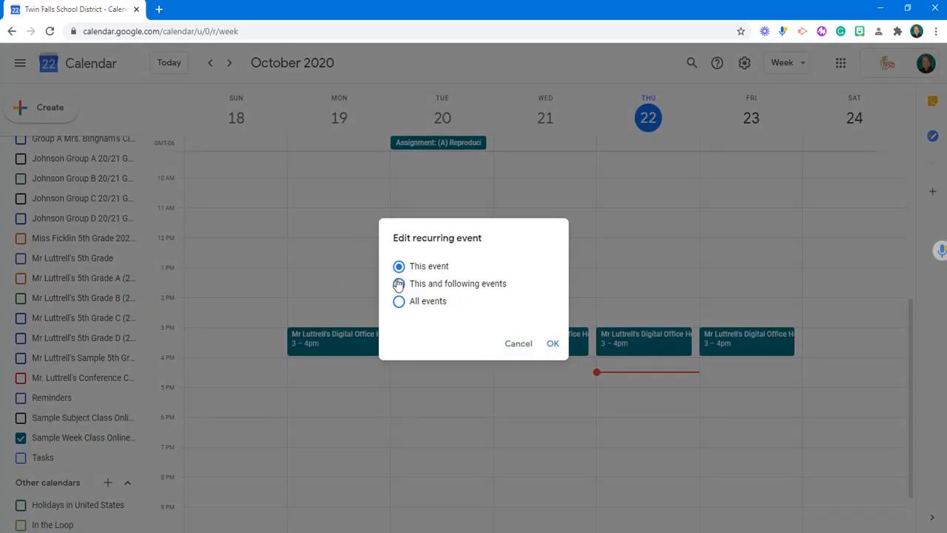
{"action": "left_click", "coordinate": [399, 284]}
{"action": "left_click", "coordinate": [552, 344]}
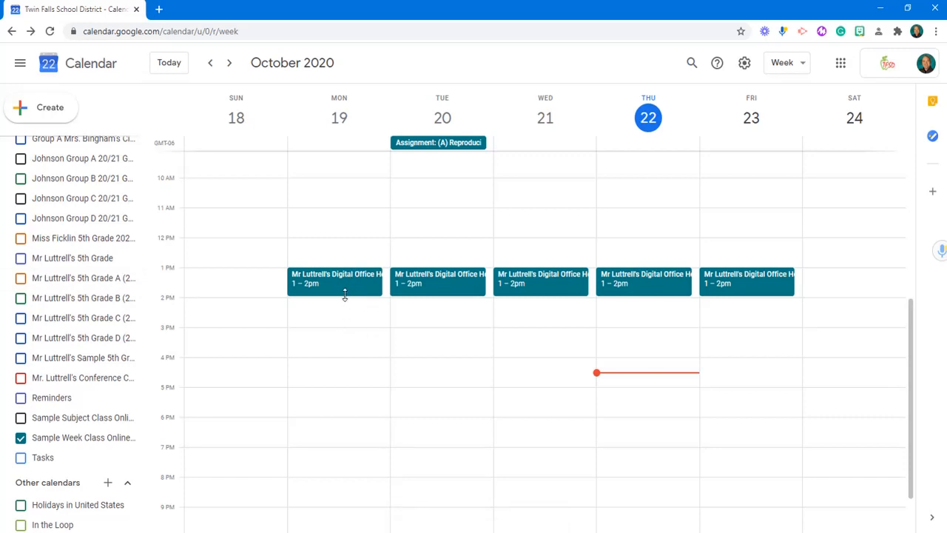
Extend the Monday, October 19 office hours to 1–4pm for this event only
{"action": "left_click_drag", "start_coordinate": [344, 294], "coordinate": [346, 351]}
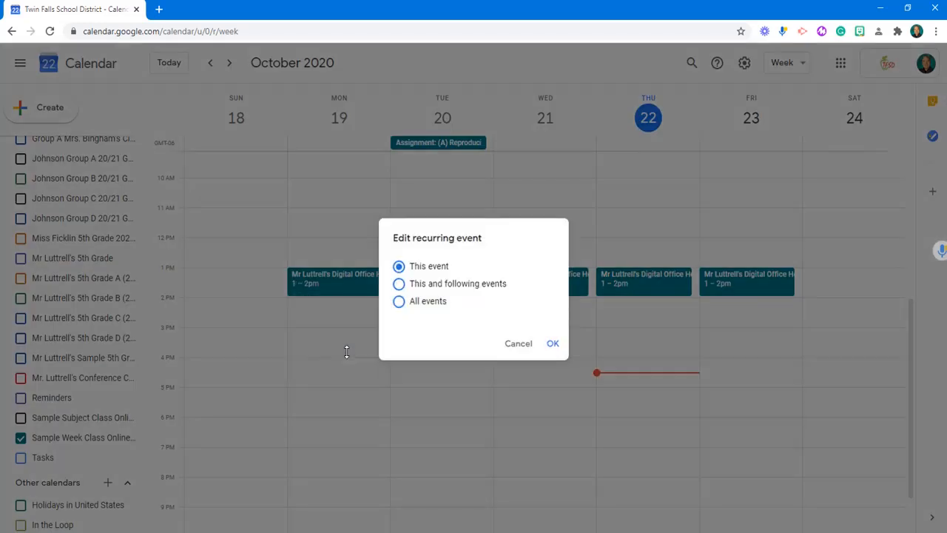
{"action": "left_click", "coordinate": [552, 344]}
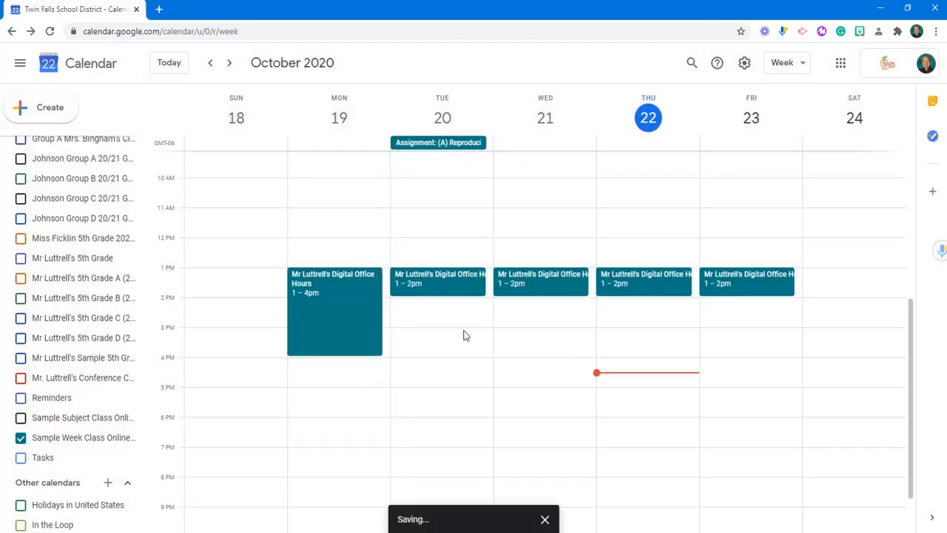
Shorten the Monday, October 19 office hours to 1–2pm for this event only
{"action": "scroll", "coordinate": [463, 335], "scroll_direction": "down", "scroll_amount": 1}
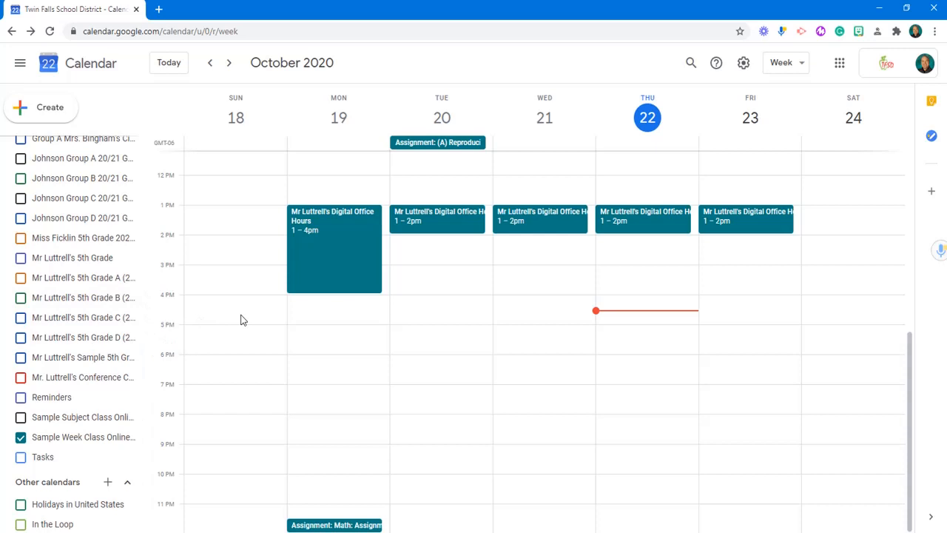
{"action": "left_click", "coordinate": [322, 288]}
{"action": "left_click", "coordinate": [327, 308]}
{"action": "left_click_drag", "start_coordinate": [336, 292], "coordinate": [333, 232]}
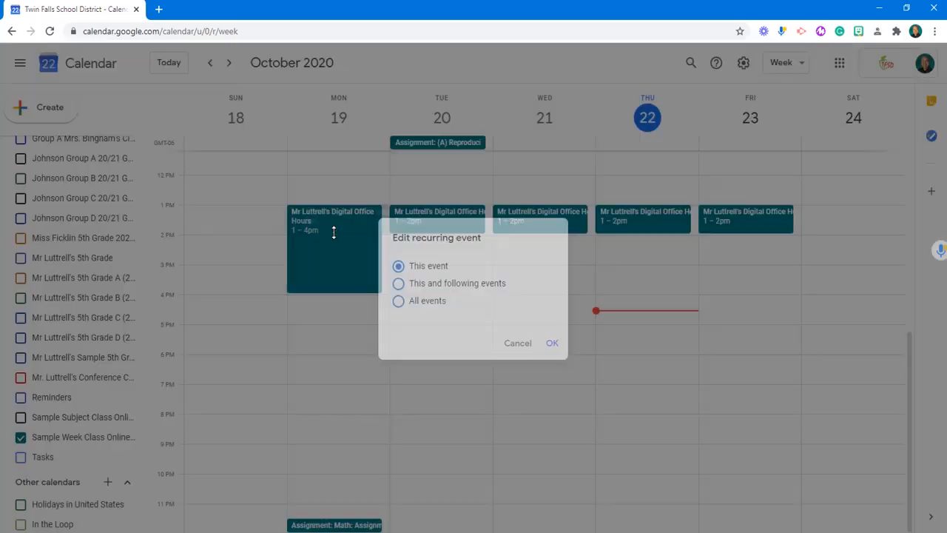
{"action": "left_click", "coordinate": [552, 342]}
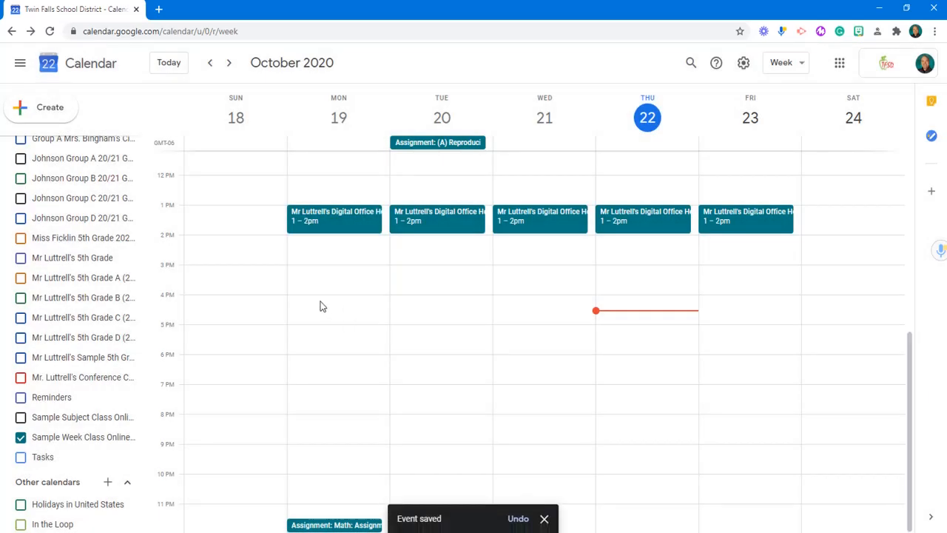
Copy the recurring office hours event from Monday, October 19 to the Sample Subject Class Online A calendar
{"action": "left_click", "coordinate": [339, 225]}
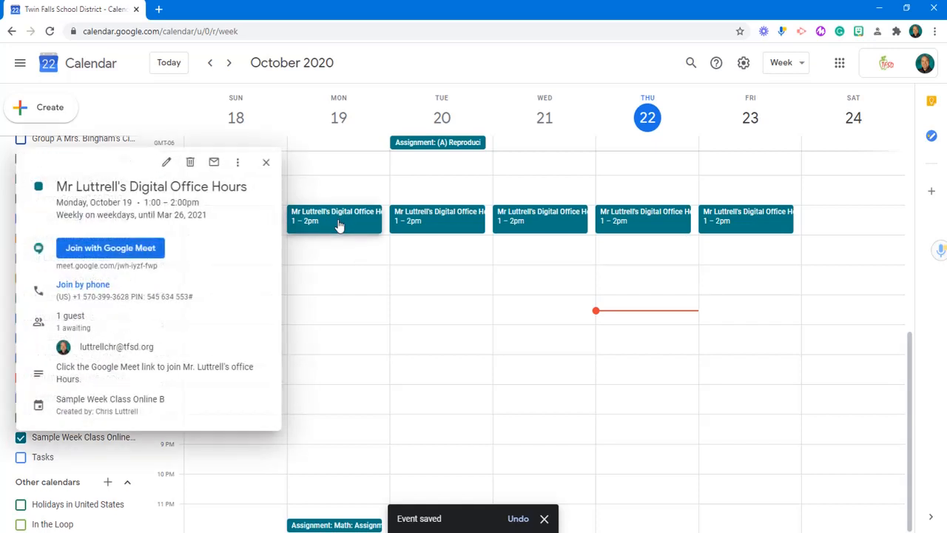
{"action": "left_click", "coordinate": [237, 164]}
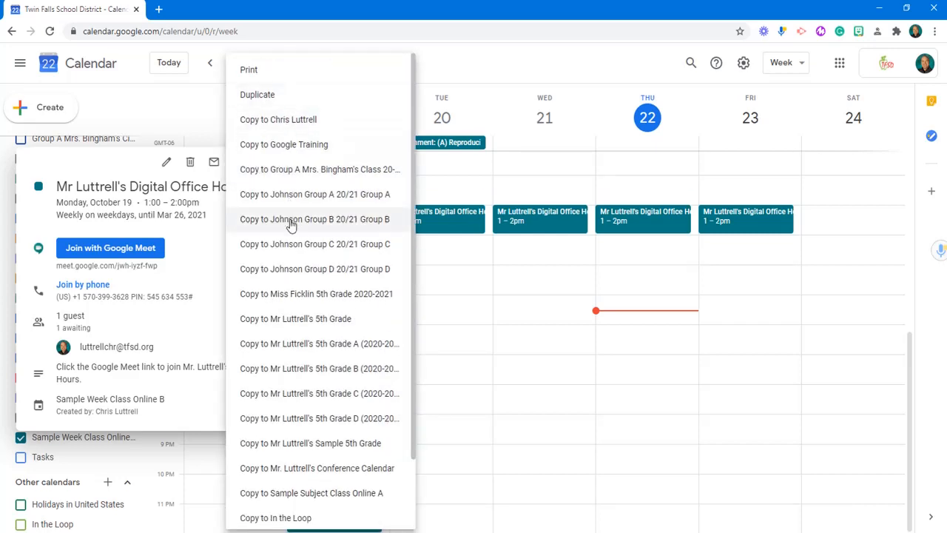
{"action": "scroll", "coordinate": [292, 414], "scroll_direction": "down", "scroll_amount": 2}
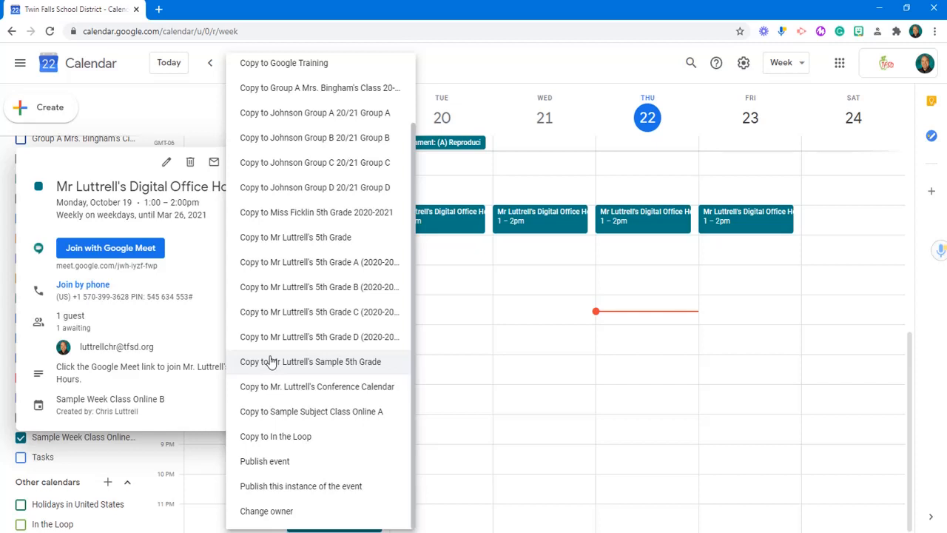
{"action": "left_click", "coordinate": [323, 419]}
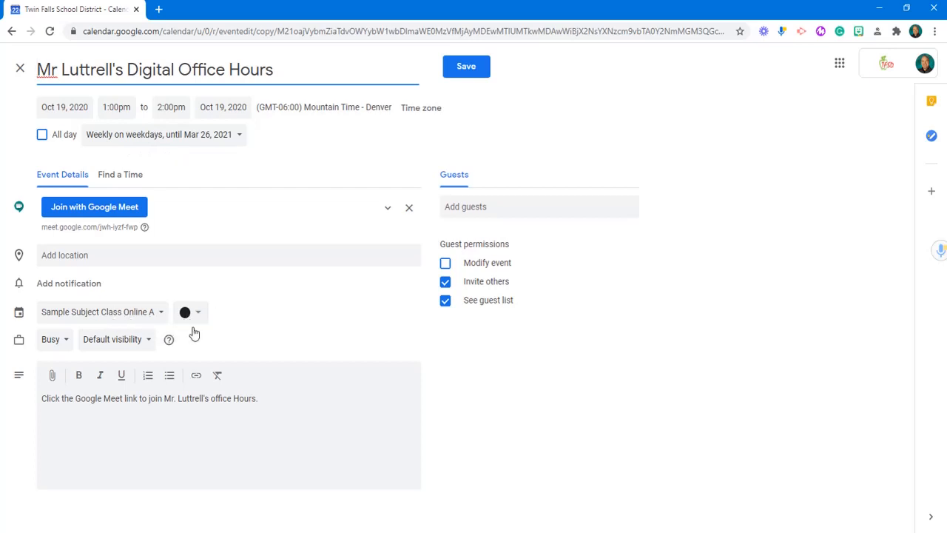
Add the teacher's own e-mail account as a guest of the copied event
{"action": "left_click", "coordinate": [464, 211]}
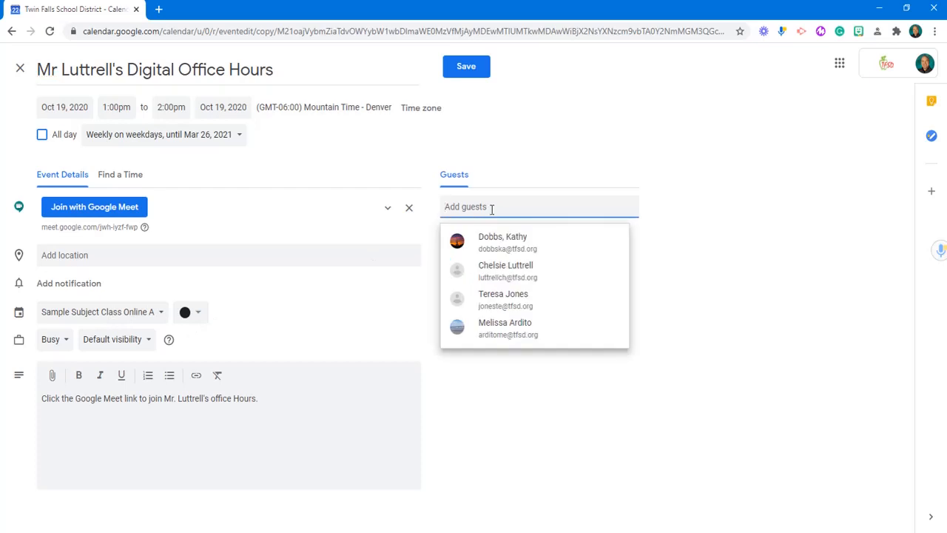
{"action": "type", "text": "luttrell"}
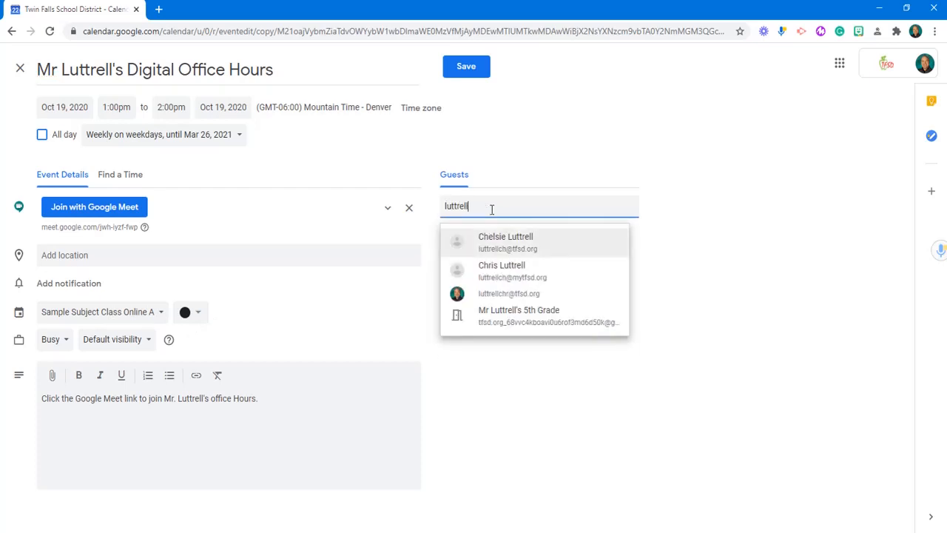
{"action": "type", "text": "ch"}
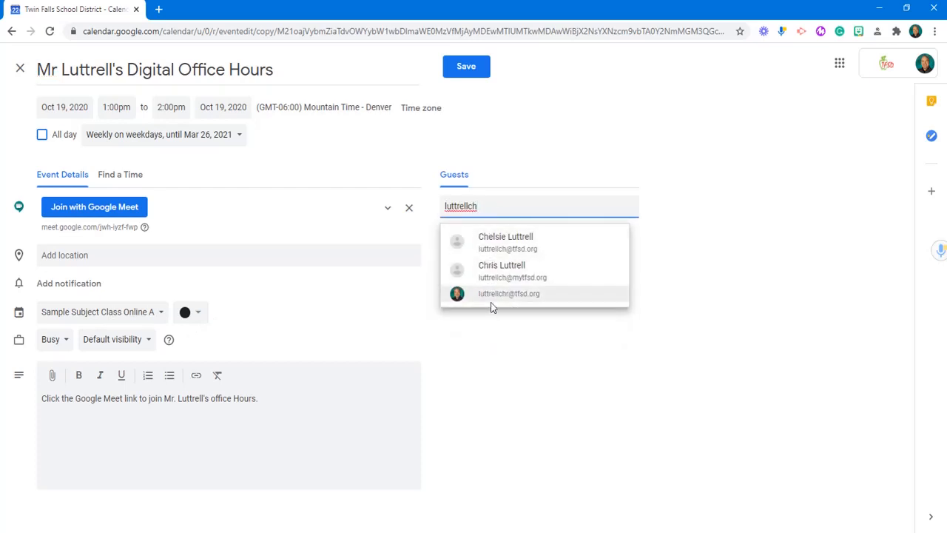
{"action": "left_click", "coordinate": [492, 294]}
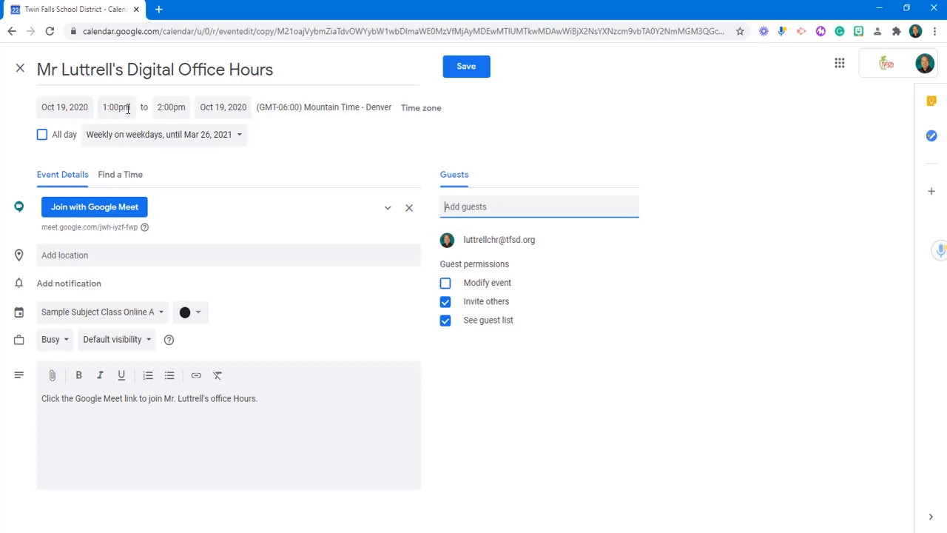
Set the copied event's start time to 2:00pm and save it
{"action": "left_click", "coordinate": [127, 108]}
{"action": "scroll", "coordinate": [133, 198], "scroll_direction": "down", "scroll_amount": 1}
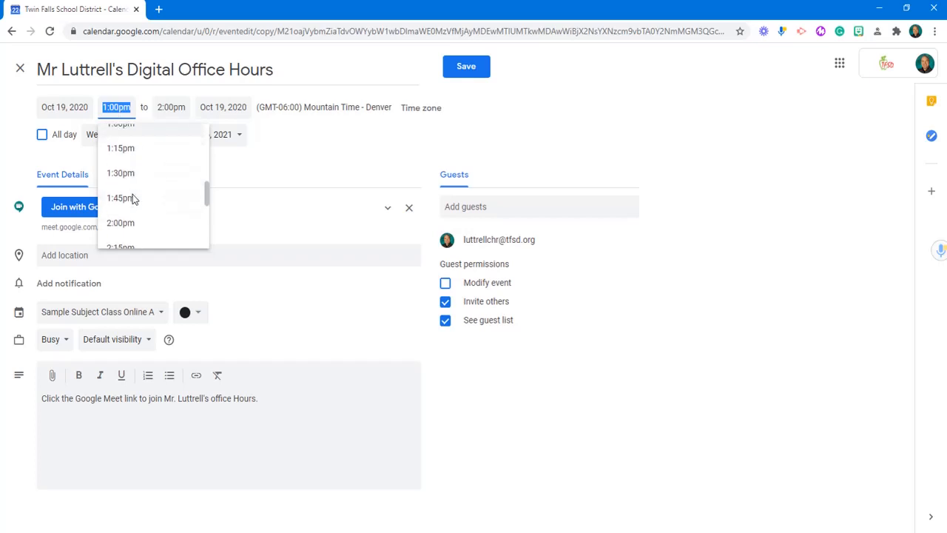
{"action": "scroll", "coordinate": [134, 199], "scroll_direction": "down", "scroll_amount": 1}
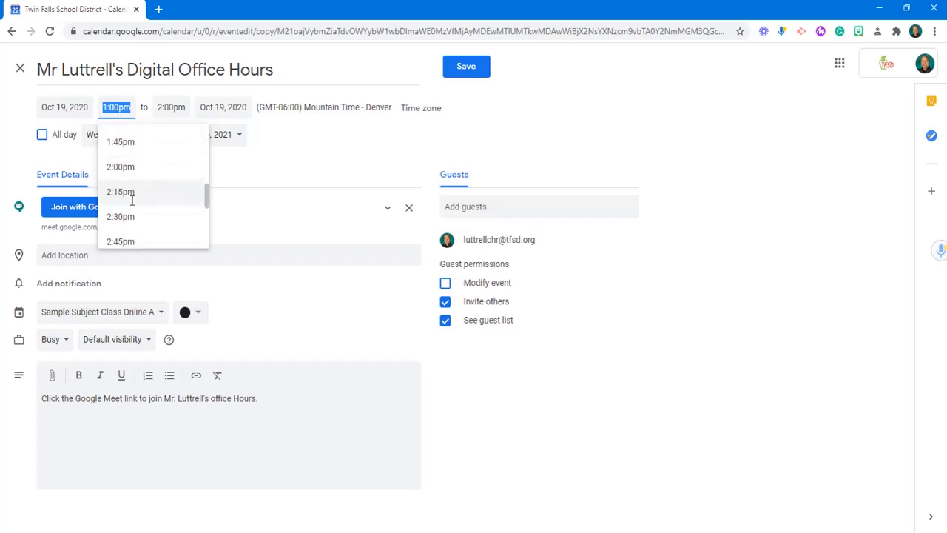
{"action": "left_click", "coordinate": [132, 164]}
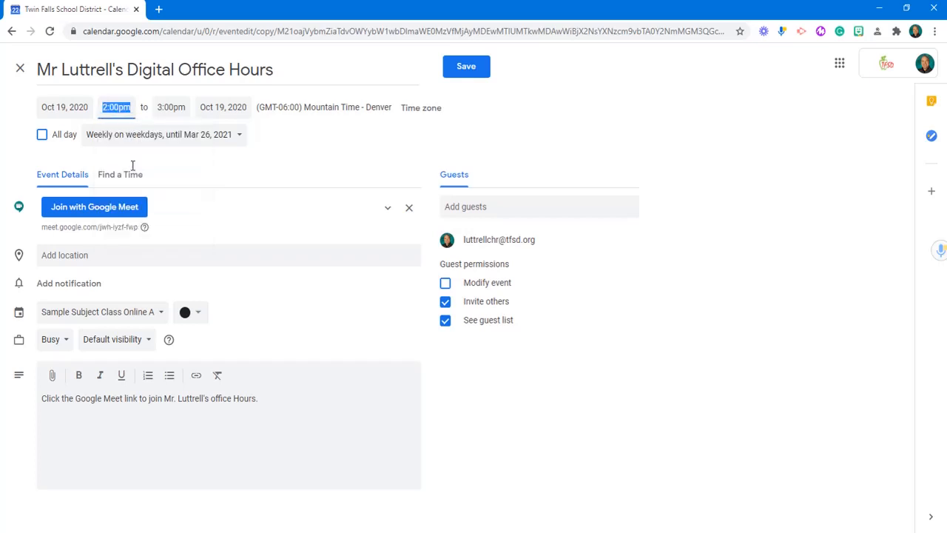
{"action": "left_click", "coordinate": [474, 69]}
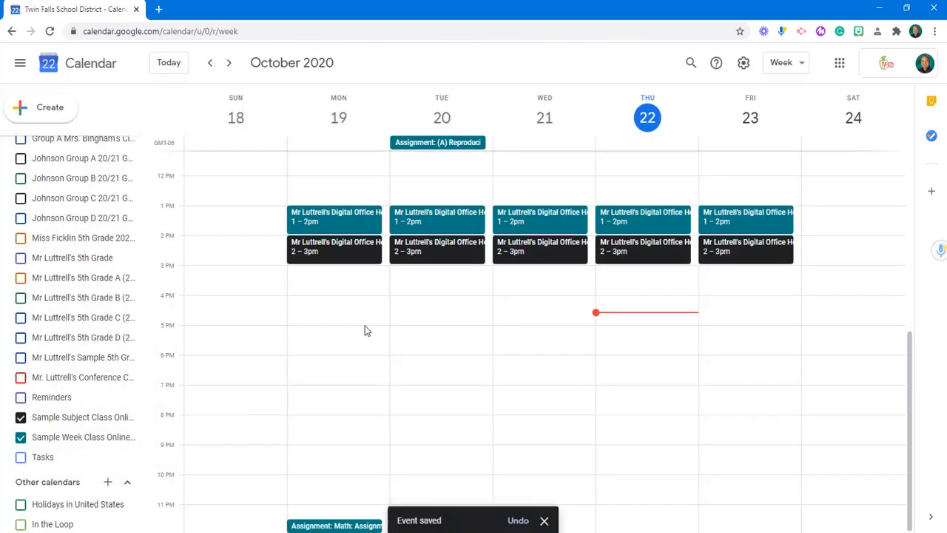
Compare the details and Google Meet links of Monday's 1–2pm and 2–3pm office hours events
{"action": "left_click", "coordinate": [341, 224]}
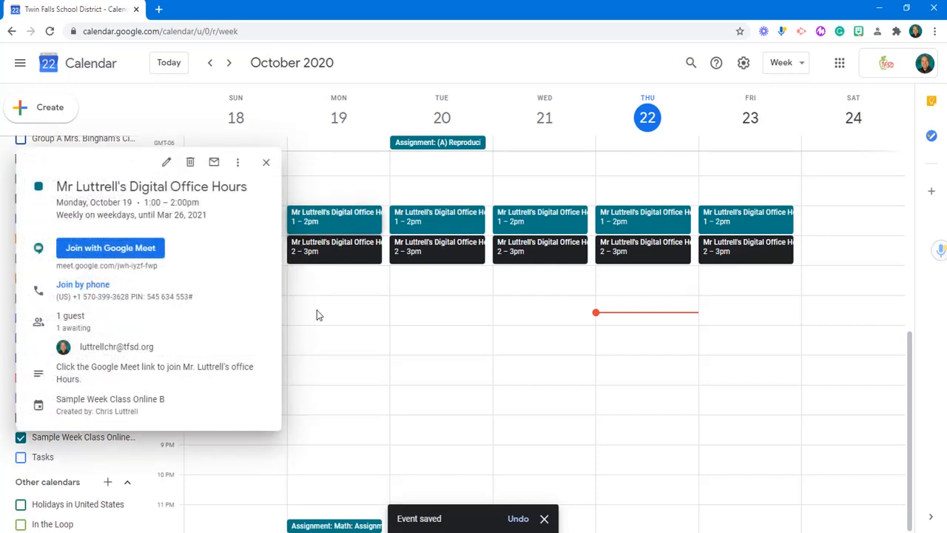
{"action": "left_click", "coordinate": [342, 264]}
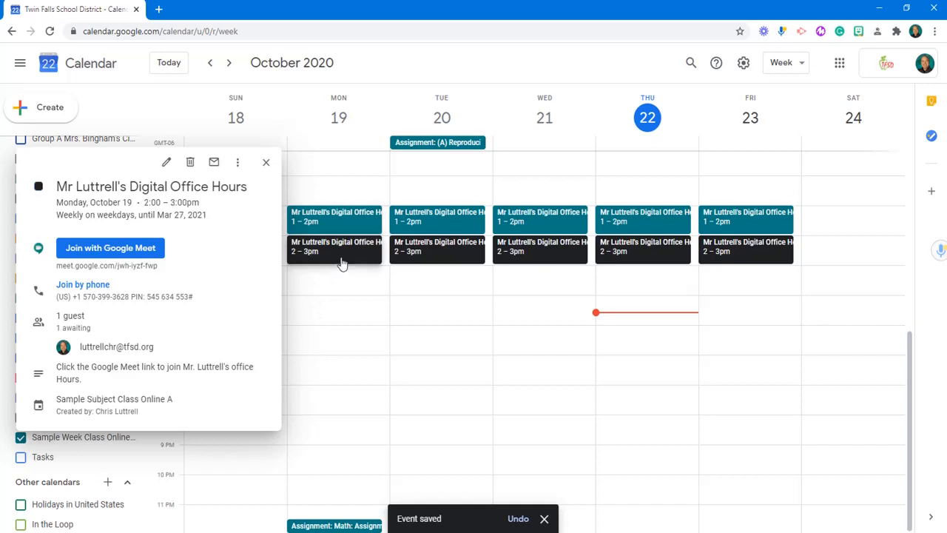
{"action": "left_click", "coordinate": [344, 293]}
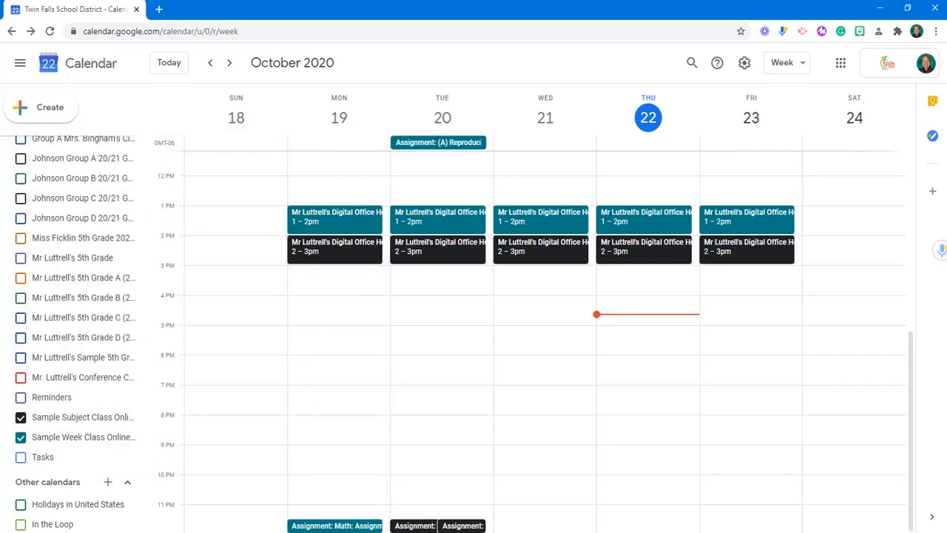
{"action": "left_click", "coordinate": [335, 252]}
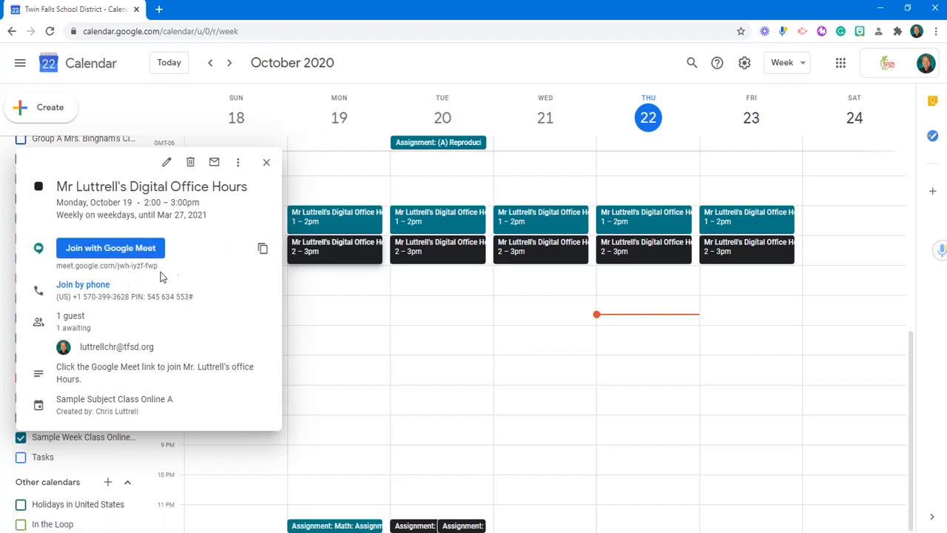
{"action": "left_click", "coordinate": [347, 217]}
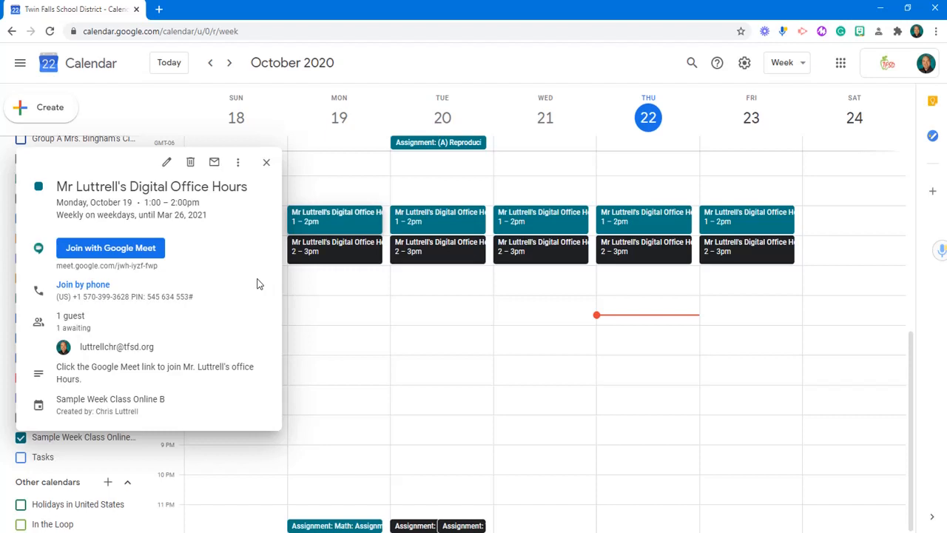
{"action": "left_click", "coordinate": [323, 316]}
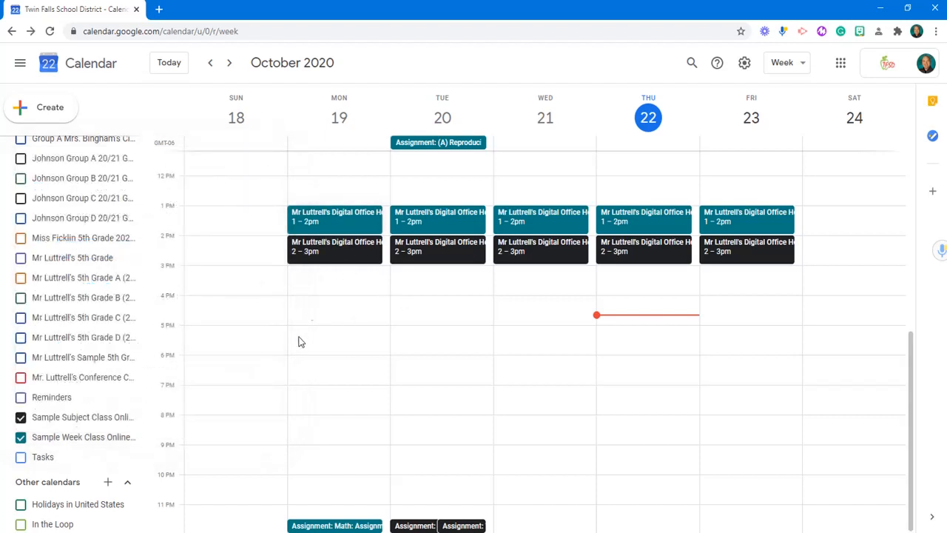
Draft an "Office Hours" event on Monday, October 19, 3:30–4:30pm, with Google Meet video conferencing, and discard it
{"action": "left_click", "coordinate": [327, 285]}
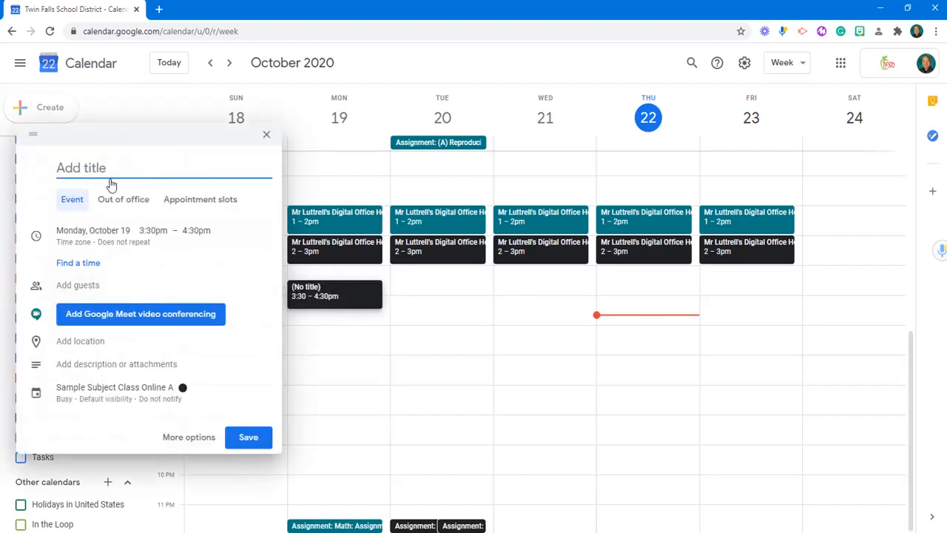
{"action": "type", "text": "Offi"}
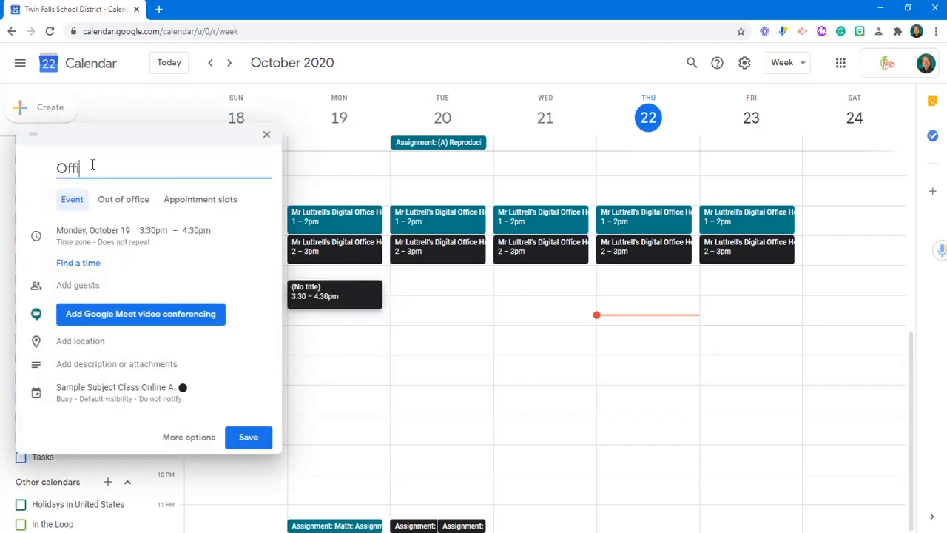
{"action": "type", "text": "ce Hours"}
{"action": "left_click", "coordinate": [165, 437]}
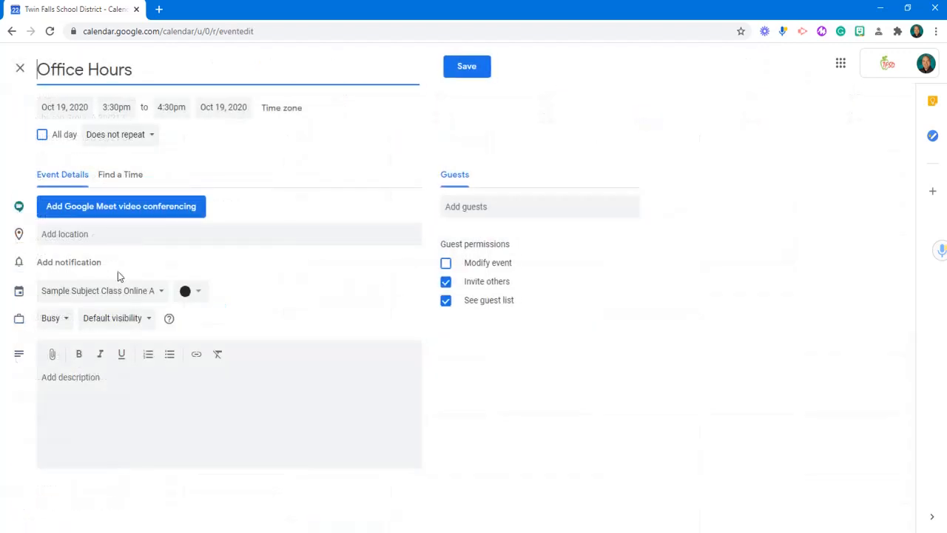
{"action": "left_click", "coordinate": [88, 216]}
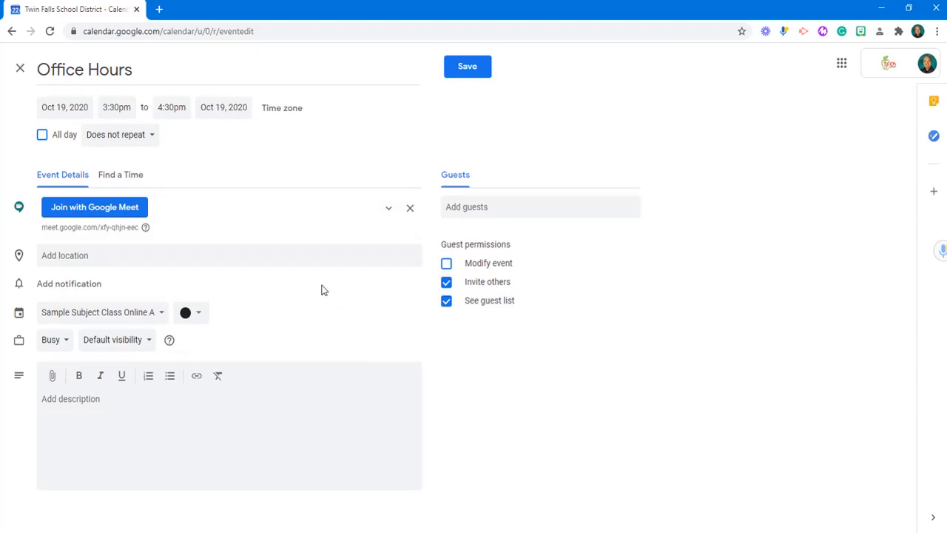
{"action": "left_click", "coordinate": [20, 71]}
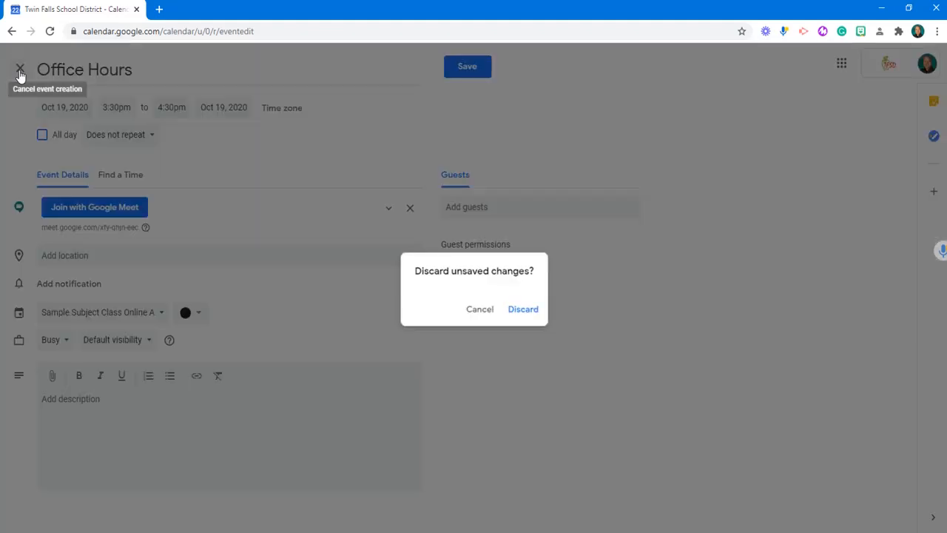
{"action": "left_click", "coordinate": [538, 310]}
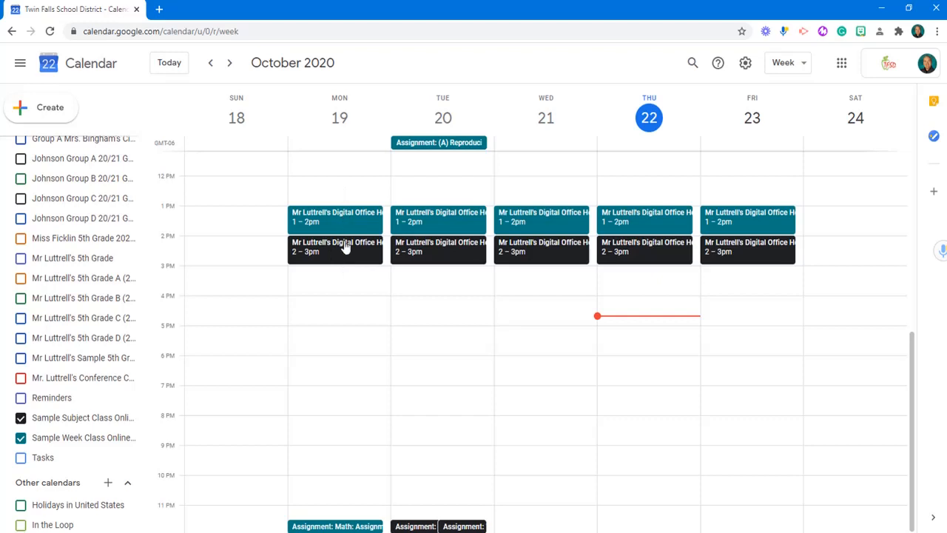
{"action": "scroll", "coordinate": [74, 316], "scroll_direction": "down", "scroll_amount": 1}
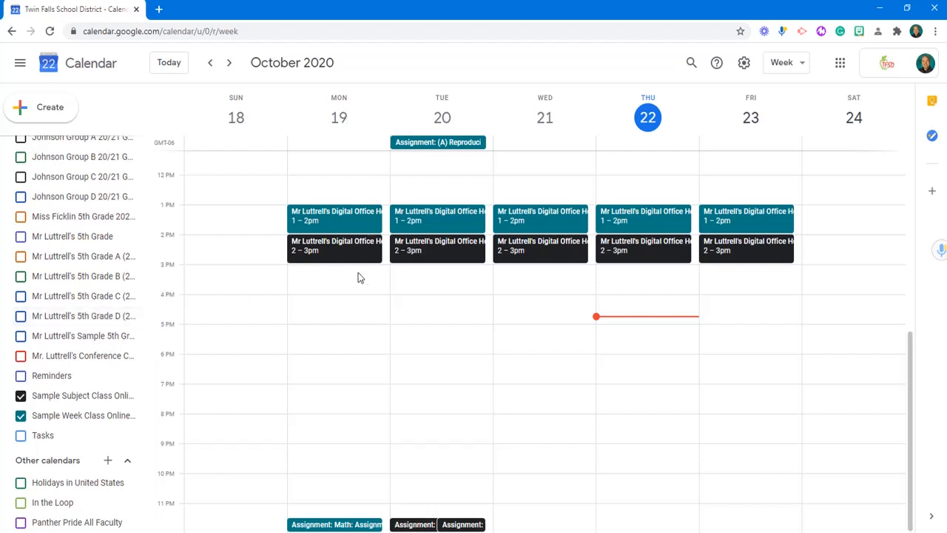
Delete all occurrences of the recurring 2–3pm digital office hours event from the calendar
{"action": "left_click", "coordinate": [334, 251]}
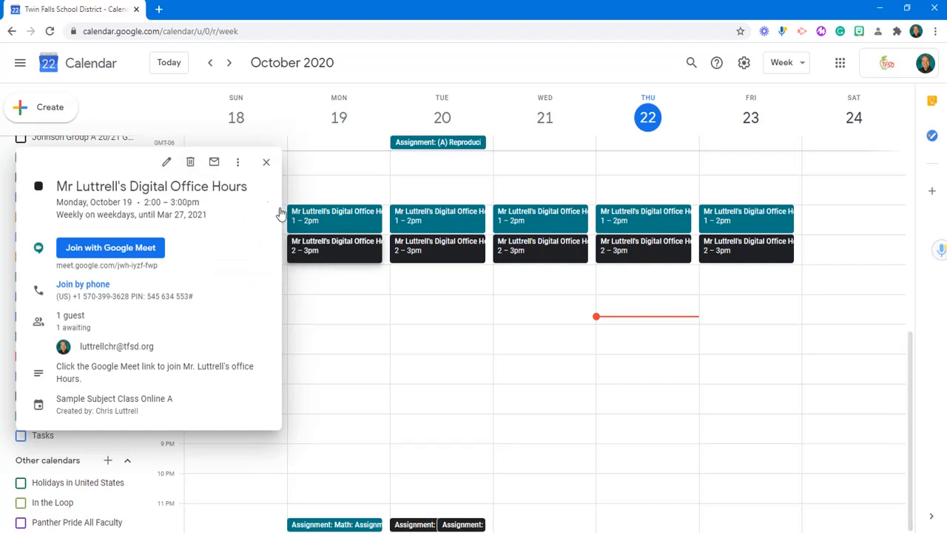
{"action": "left_click", "coordinate": [190, 163]}
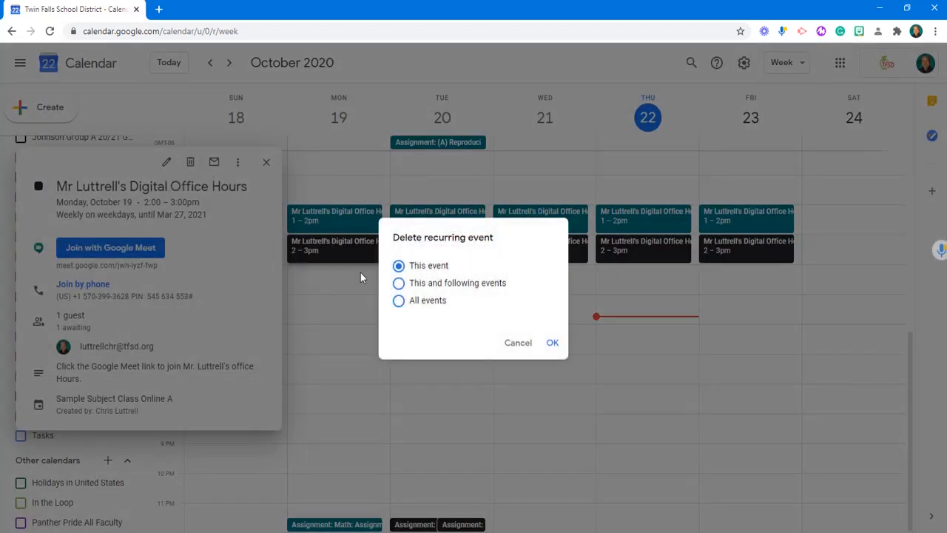
{"action": "left_click", "coordinate": [399, 300]}
{"action": "left_click", "coordinate": [554, 344]}
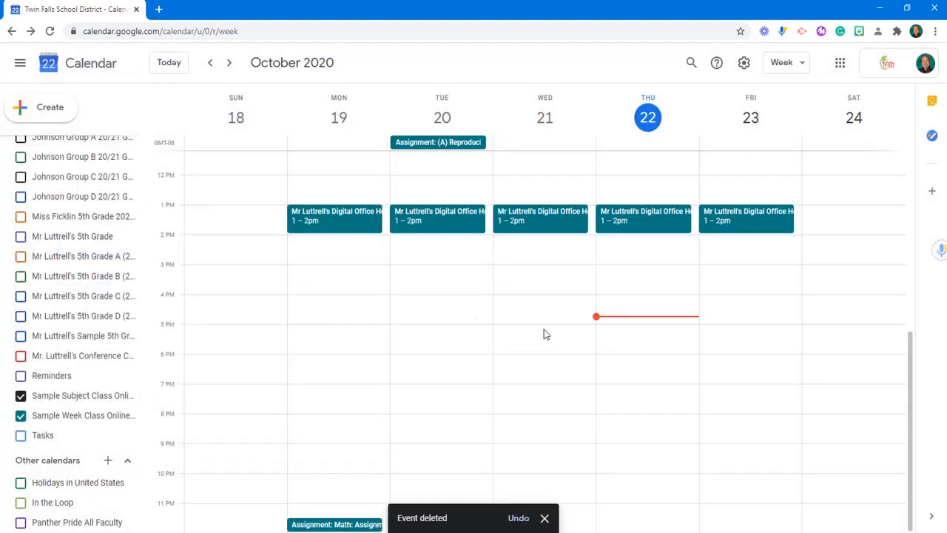
Hide the Sample Subject Class Online A calendar and copy the Google Meet link from Monday's 1–2pm office hours event
{"action": "left_click", "coordinate": [20, 397]}
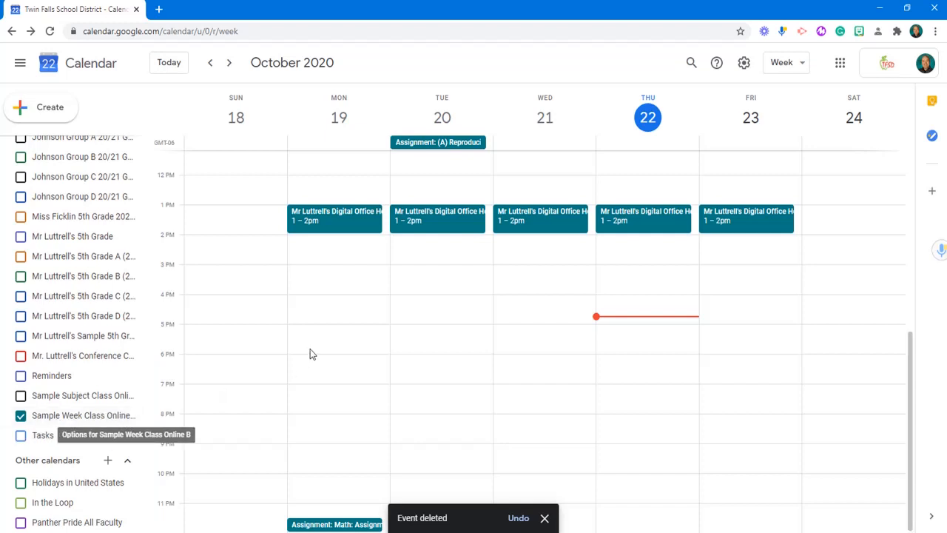
{"action": "left_click", "coordinate": [356, 229]}
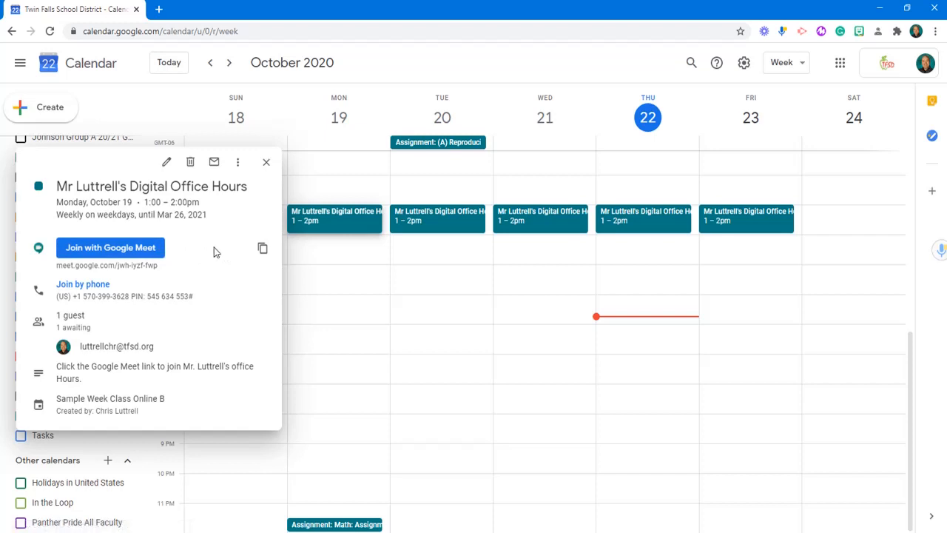
{"action": "left_click", "coordinate": [263, 250]}
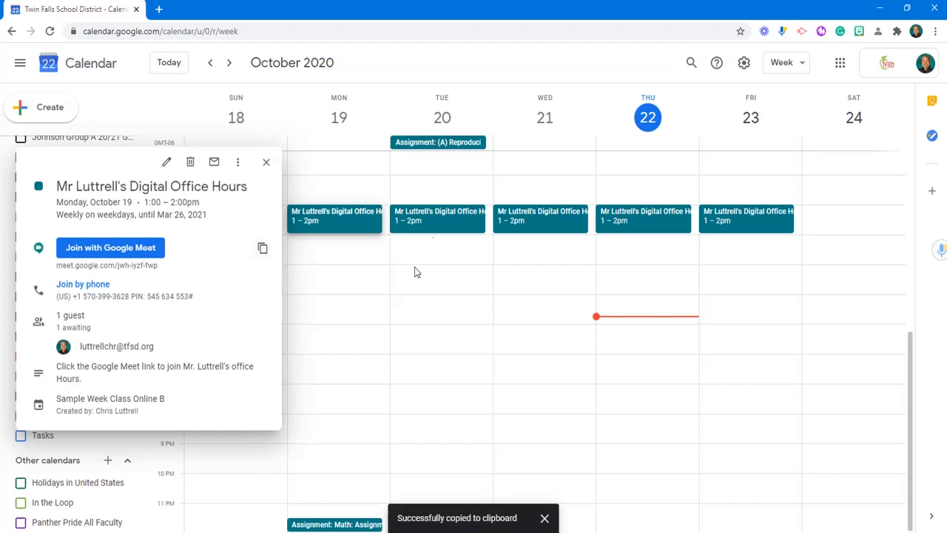
Open Sample Week Class Online B in Google Classroom in a new browser tab and start a stream announcement
{"action": "left_click", "coordinate": [158, 10]}
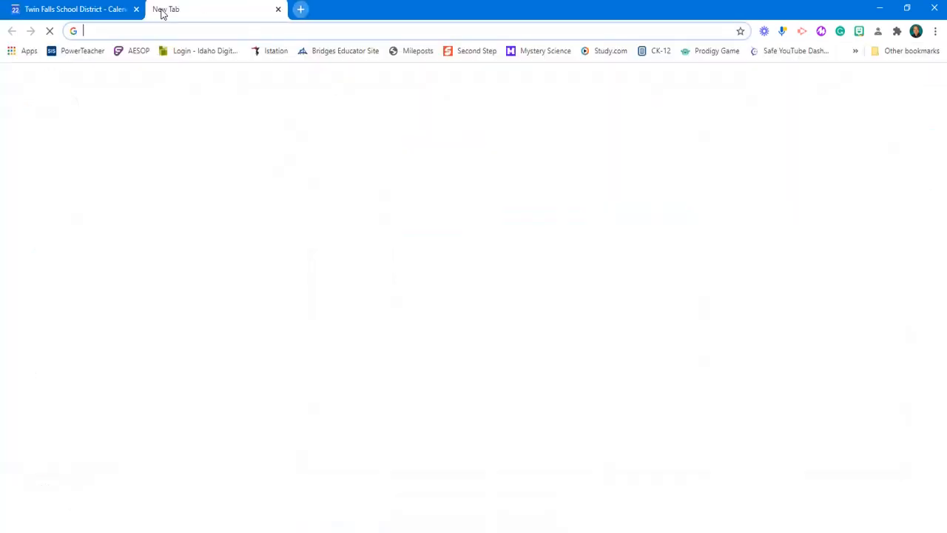
{"action": "left_click", "coordinate": [898, 83]}
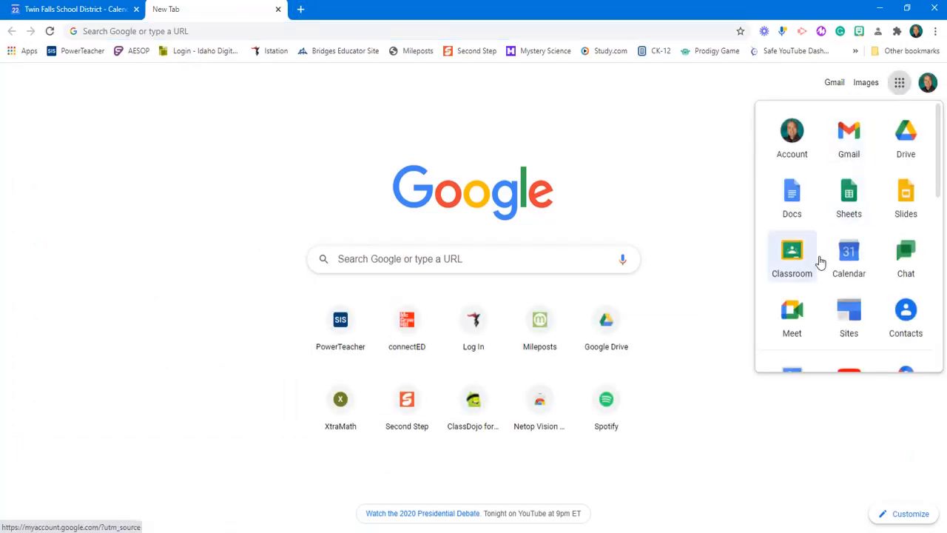
{"action": "left_click", "coordinate": [790, 281]}
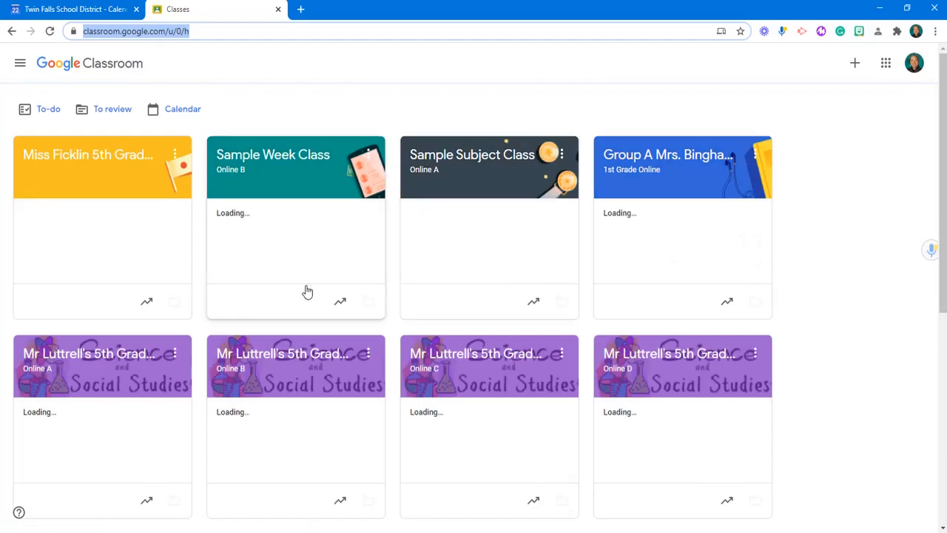
{"action": "scroll", "coordinate": [307, 292], "scroll_direction": "down", "scroll_amount": 1}
{"action": "scroll", "coordinate": [309, 292], "scroll_direction": "up", "scroll_amount": 1}
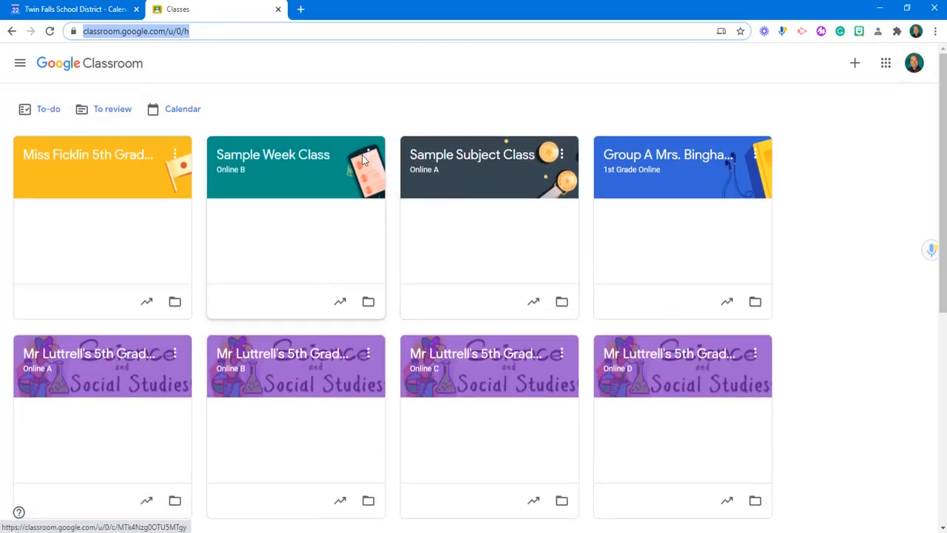
{"action": "left_click", "coordinate": [263, 159]}
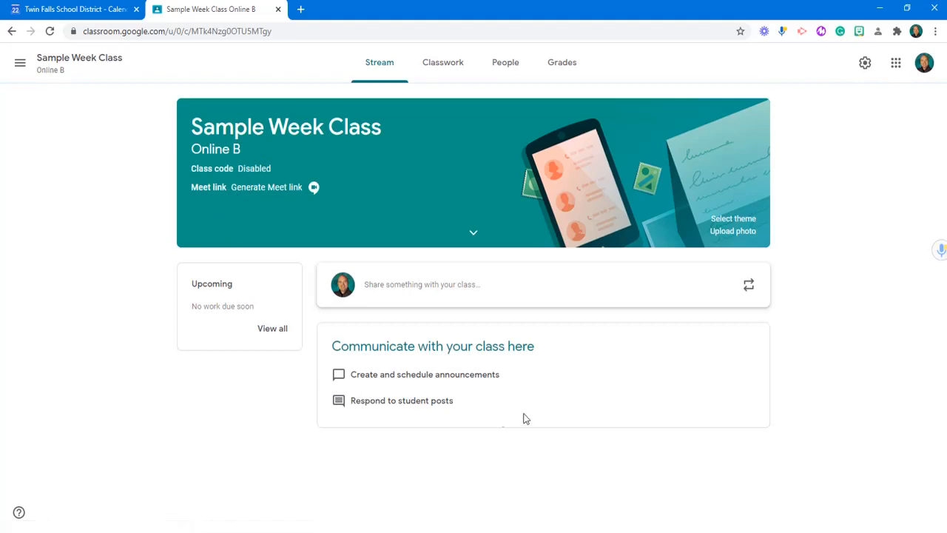
{"action": "left_click", "coordinate": [461, 288]}
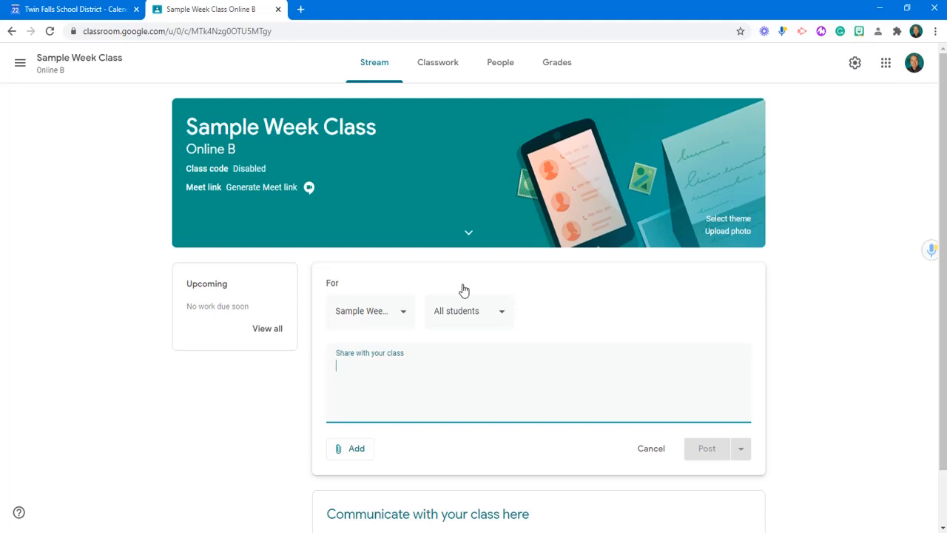
{"action": "type", "text": "Daily"}
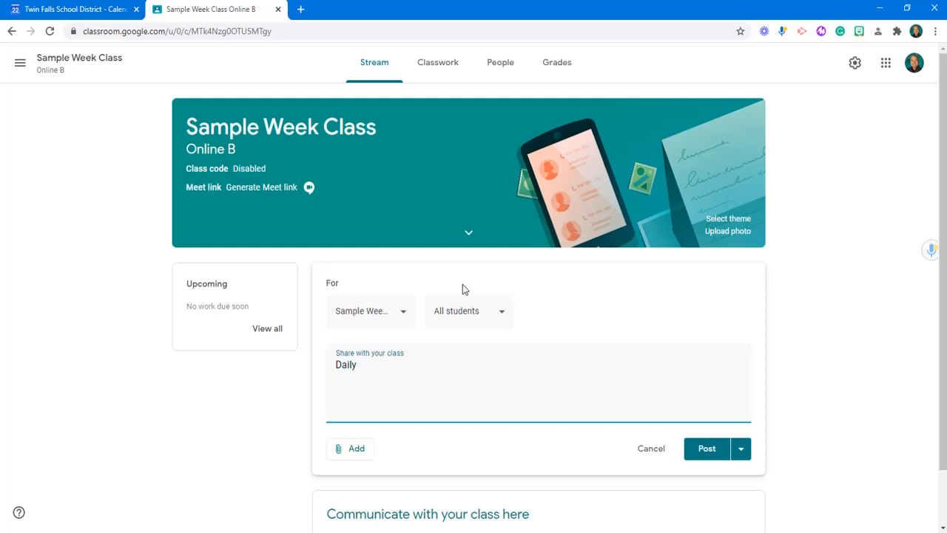
{"action": "key", "text": "BackSpace"}
{"action": "key", "text": "BackSpace"}
{"action": "key", "text": "BackSpace"}
{"action": "key", "text": "BackSpace"}
{"action": "key", "text": "BackSpace"}
{"action": "key", "text": "BackSpace"}
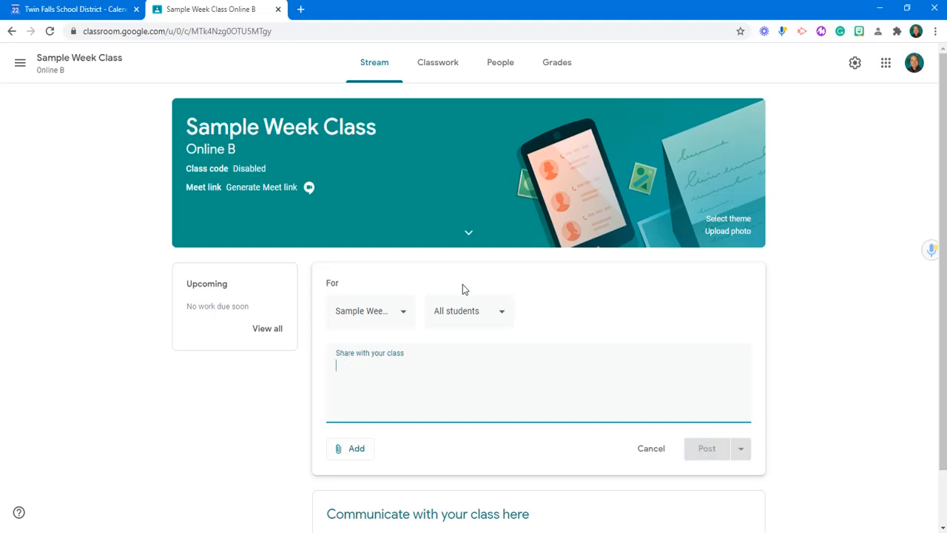
Write the announcement as the teacher's title and surname in possessive form followed by "Digital Office Hours Daily from 1:00 - 2:00"
{"action": "type", "text": "Mr"}
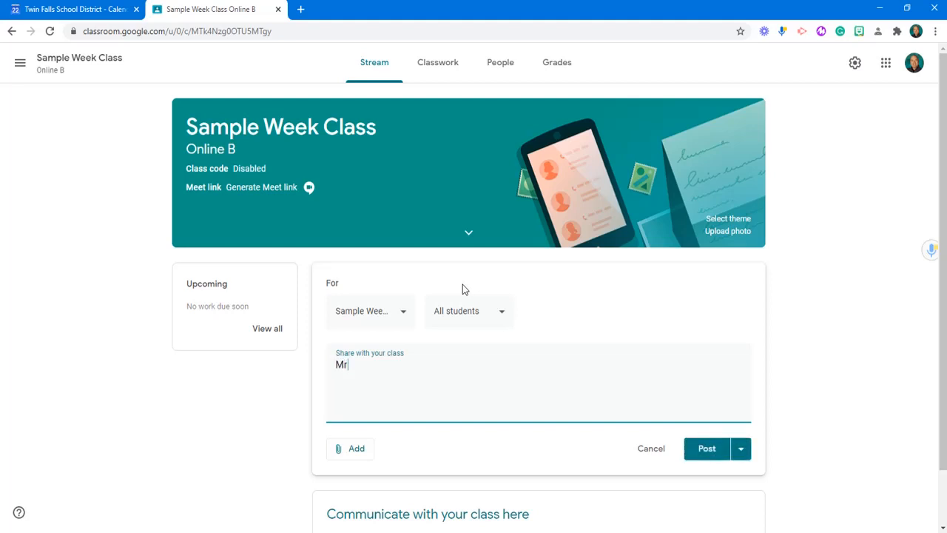
{"action": "type", "text": ". Lutrell's DAily office "}
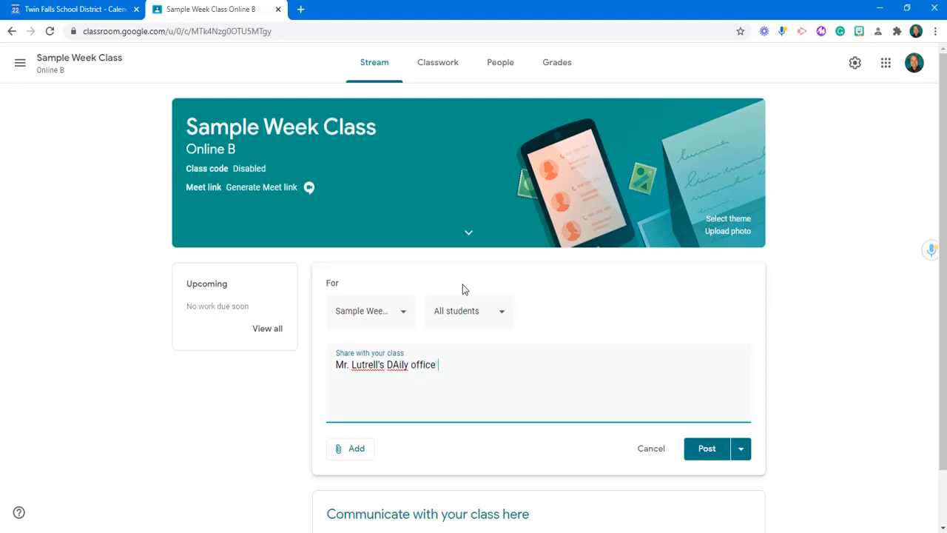
{"action": "type", "text": "H"}
{"action": "key", "text": "BackSpace"}
{"action": "key", "text": "BackSpace"}
{"action": "key", "text": "BackSpace"}
{"action": "key", "text": "BackSpace"}
{"action": "key", "text": "BackSpace"}
{"action": "key", "text": "BackSpace"}
{"action": "key", "text": "BackSpace"}
{"action": "key", "text": "BackSpace"}
{"action": "key", "text": "BackSpace"}
{"action": "key", "text": "BackSpace"}
{"action": "key", "text": "BackSpace"}
{"action": "key", "text": "BackSpace"}
{"action": "key", "text": "BackSpace"}
{"action": "key", "text": "BackSpace"}
{"action": "key", "text": "BackSpace"}
{"action": "key", "text": "BackSpace"}
{"action": "key", "text": "BackSpace"}
{"action": "key", "text": "BackSpace"}
{"action": "key", "text": "BackSpace"}
{"action": "key", "text": "BackSpace"}
{"action": "key", "text": "BackSpace"}
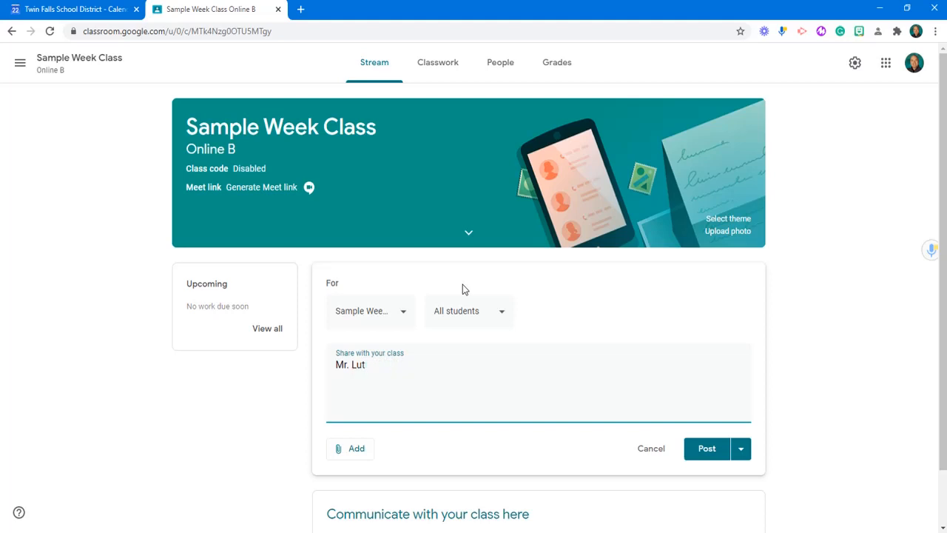
{"action": "type", "text": "trell's"}
{"action": "type", "text": " Didig"}
{"action": "key", "text": "BackSpace"}
{"action": "key", "text": "BackSpace"}
{"action": "key", "text": "BackSpace"}
{"action": "type", "text": "gital o"}
{"action": "key", "text": "BackSpace"}
{"action": "type", "text": "Office"}
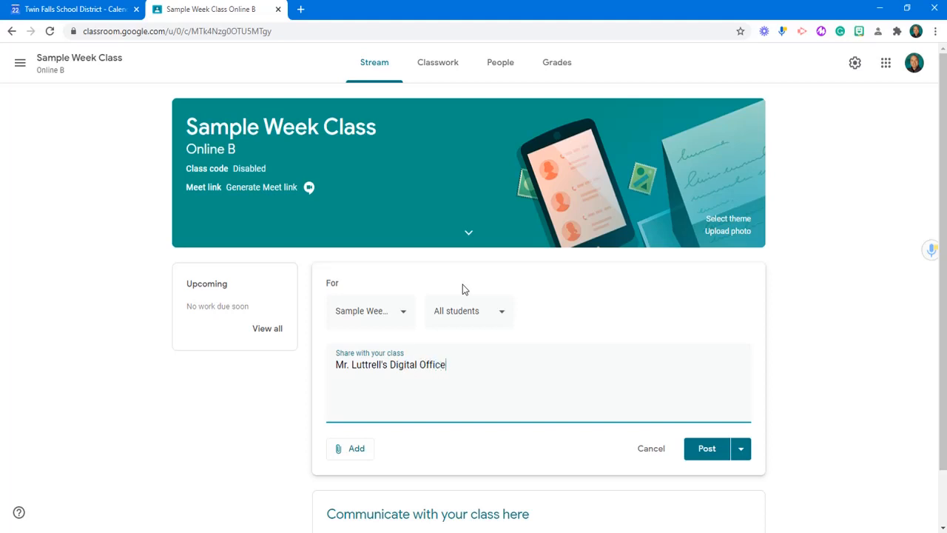
{"action": "type", "text": " Hours Daily from 1:00 "}
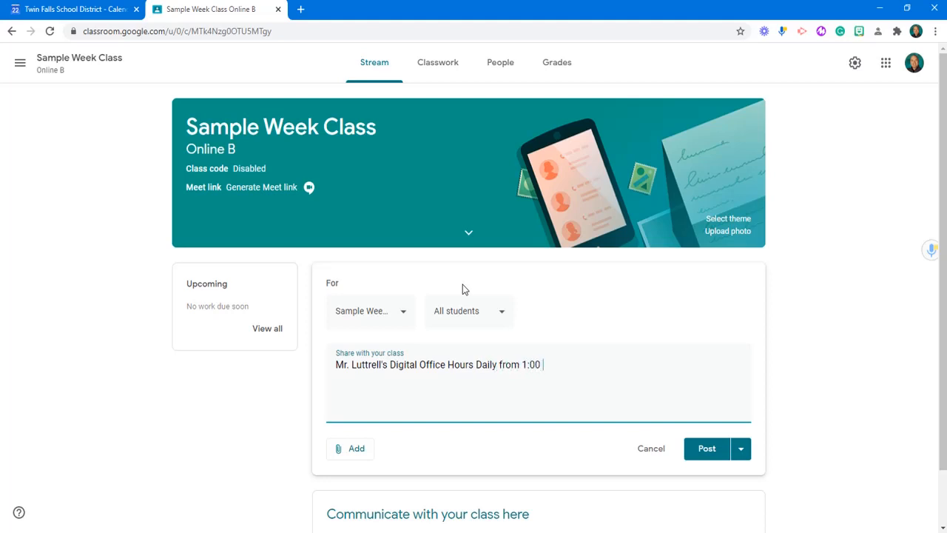
{"action": "type", "text": "- 2:00"}
Attach the copied Google Meet link to the announcement and post it to all students in the class
{"action": "left_click", "coordinate": [342, 449]}
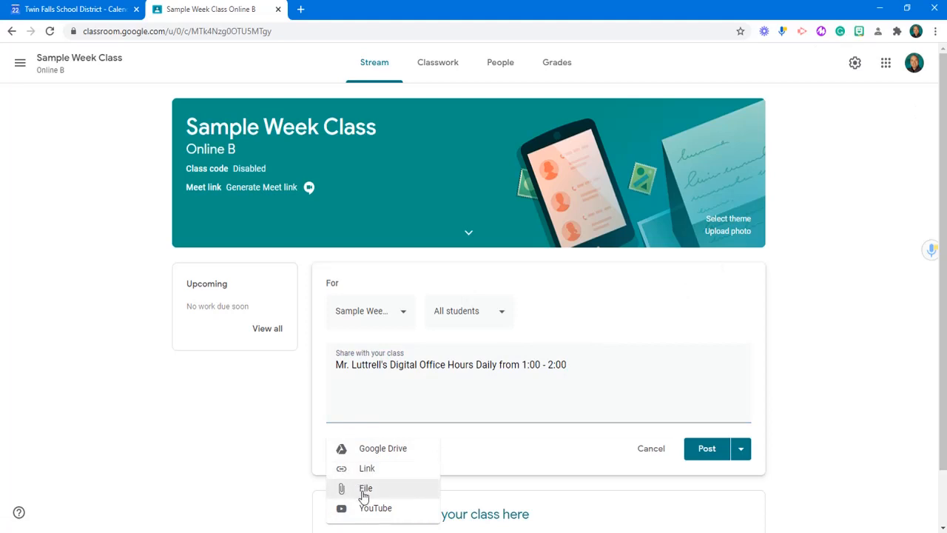
{"action": "left_click", "coordinate": [367, 475]}
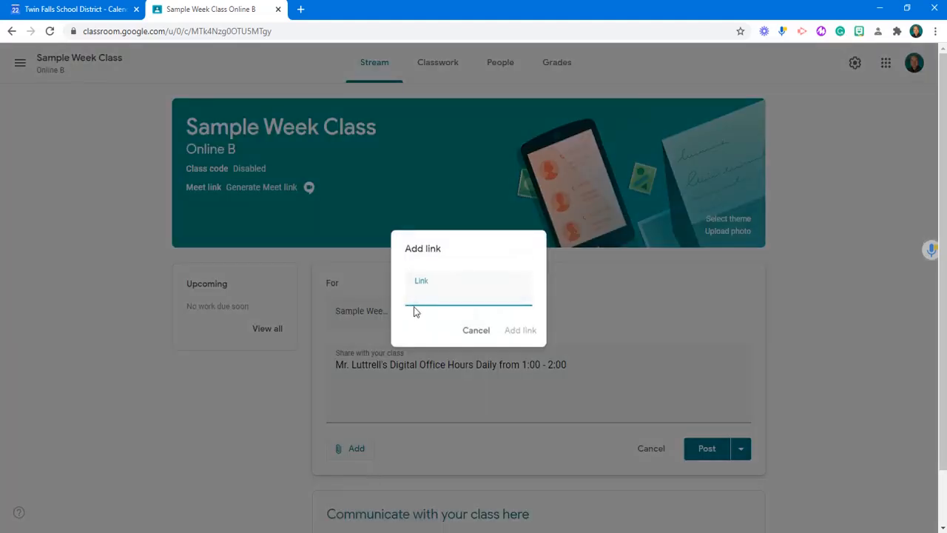
{"action": "right_click", "coordinate": [429, 293]}
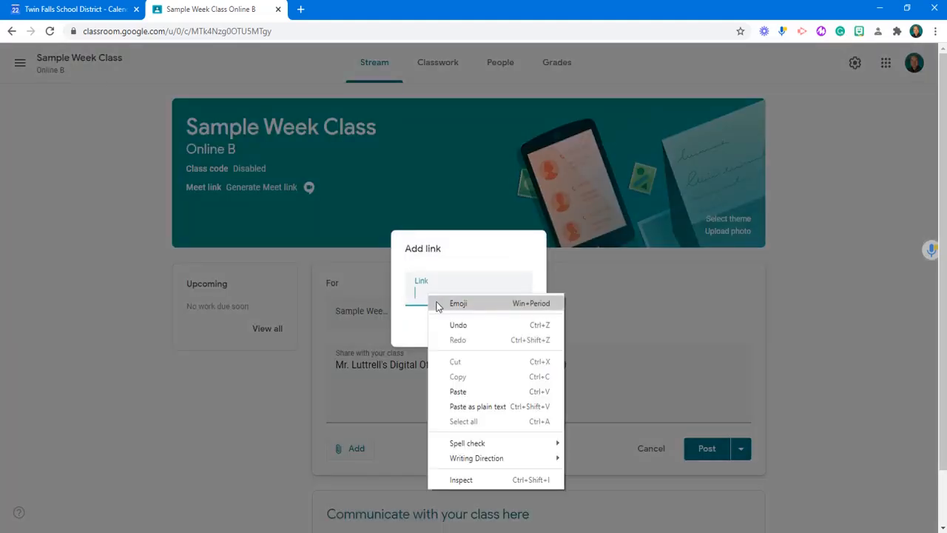
{"action": "left_click", "coordinate": [459, 391]}
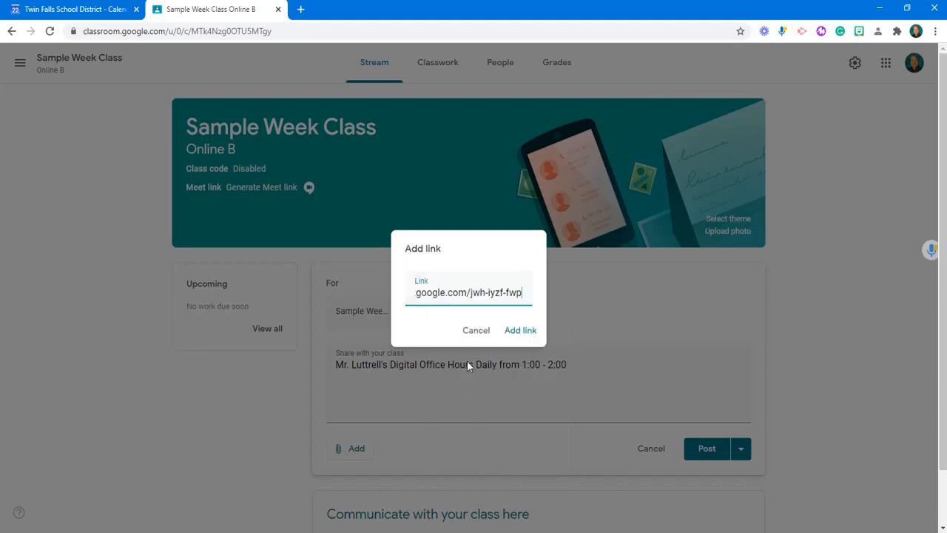
{"action": "left_click", "coordinate": [514, 334]}
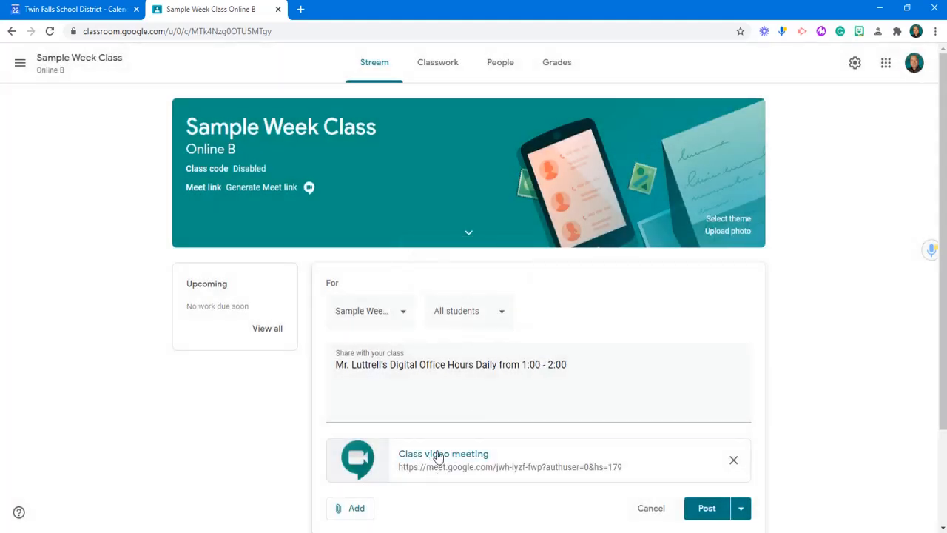
{"action": "scroll", "coordinate": [518, 397], "scroll_direction": "down", "scroll_amount": 2}
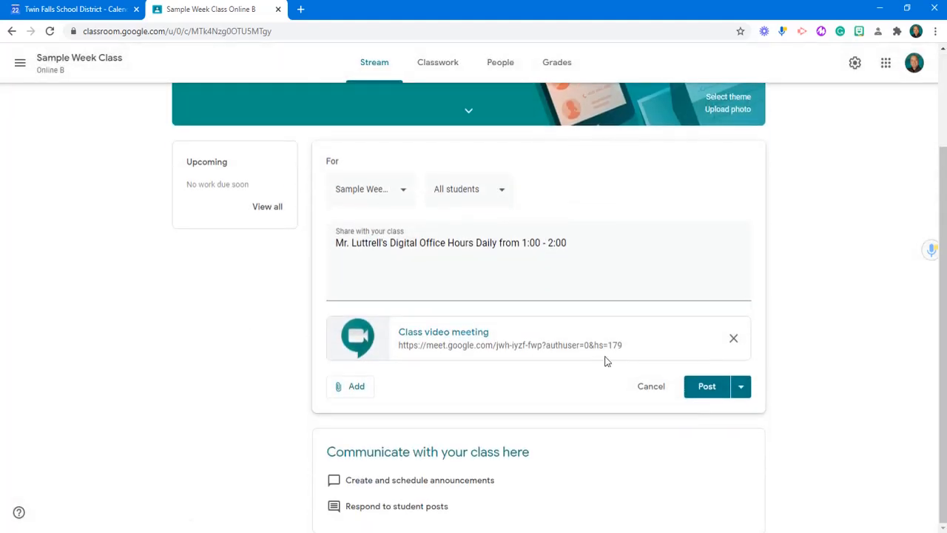
{"action": "left_click", "coordinate": [705, 387]}
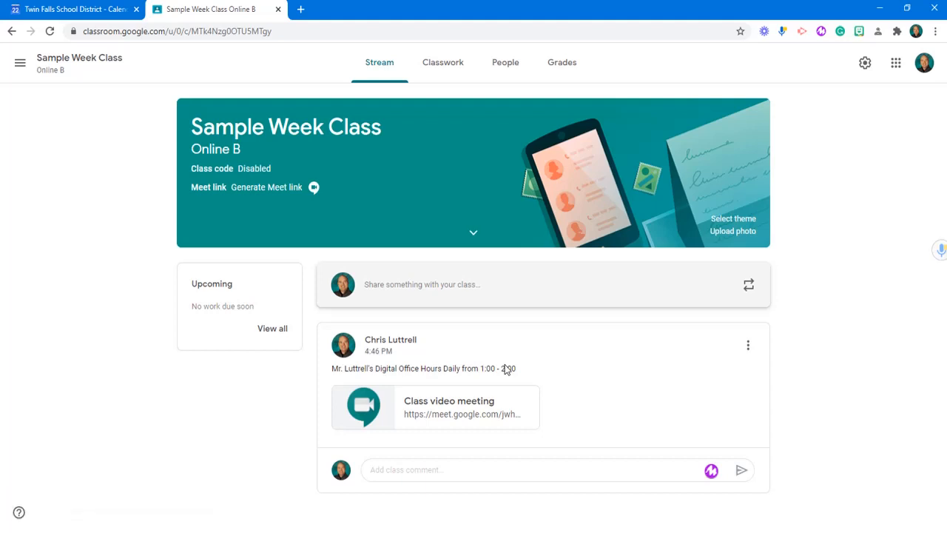
Review the weekday 1–2pm office hours in Google Calendar and the posted announcement in the Classroom stream
{"action": "left_click", "coordinate": [55, 12]}
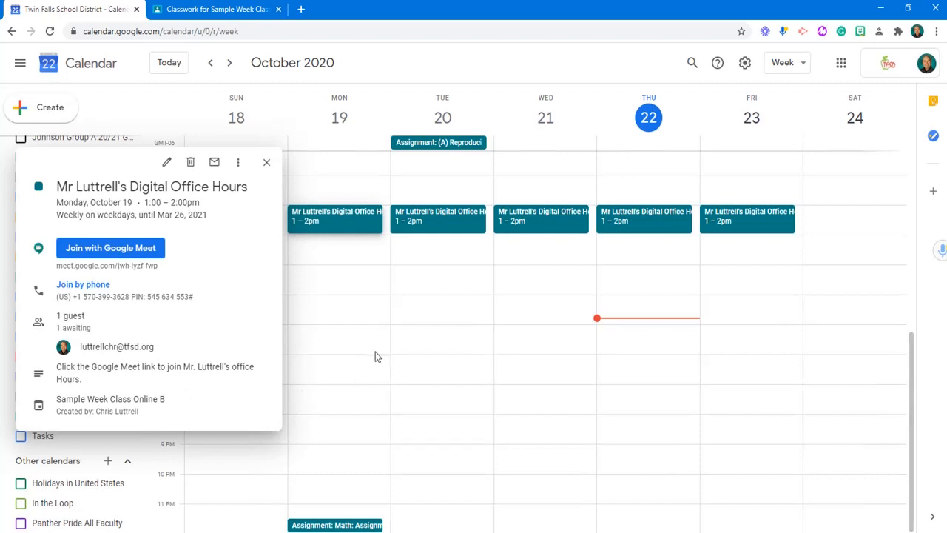
{"action": "left_click", "coordinate": [347, 306]}
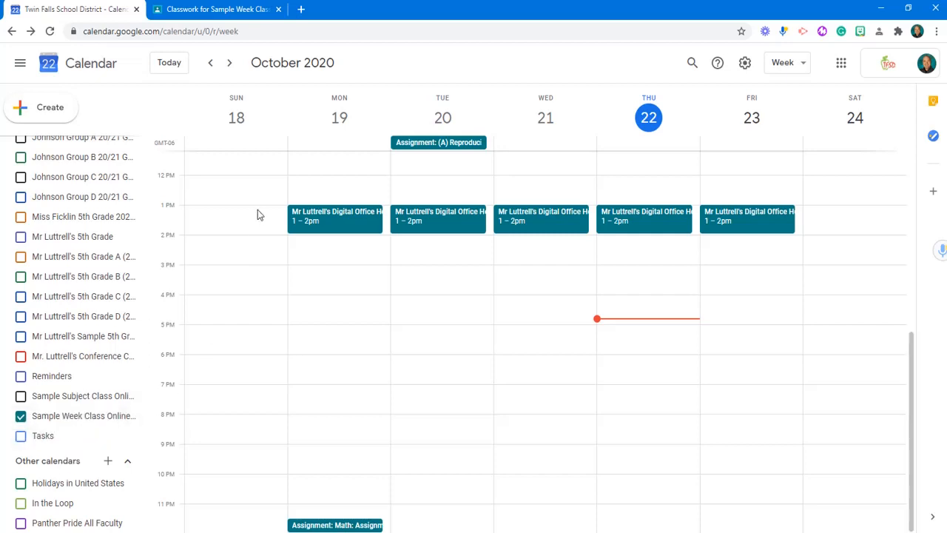
{"action": "left_click", "coordinate": [226, 9]}
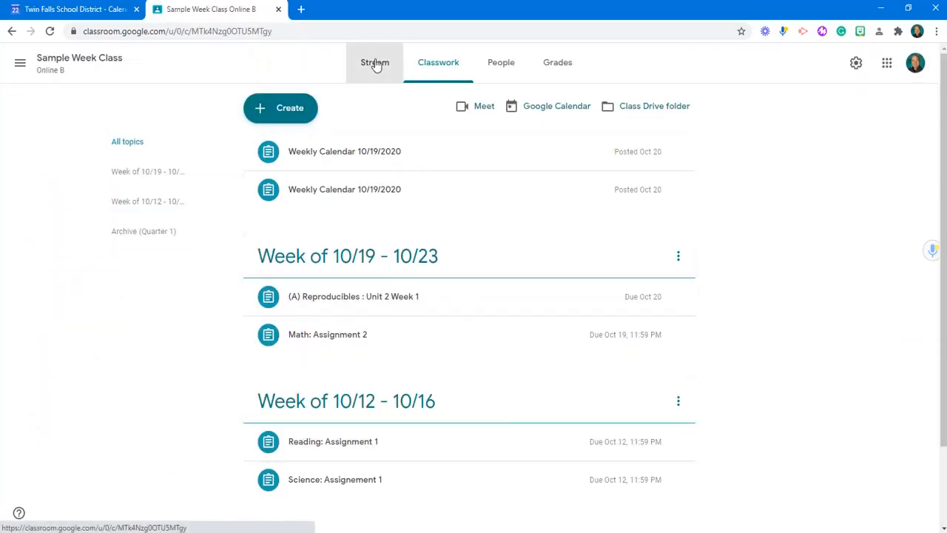
{"action": "left_click", "coordinate": [376, 64]}
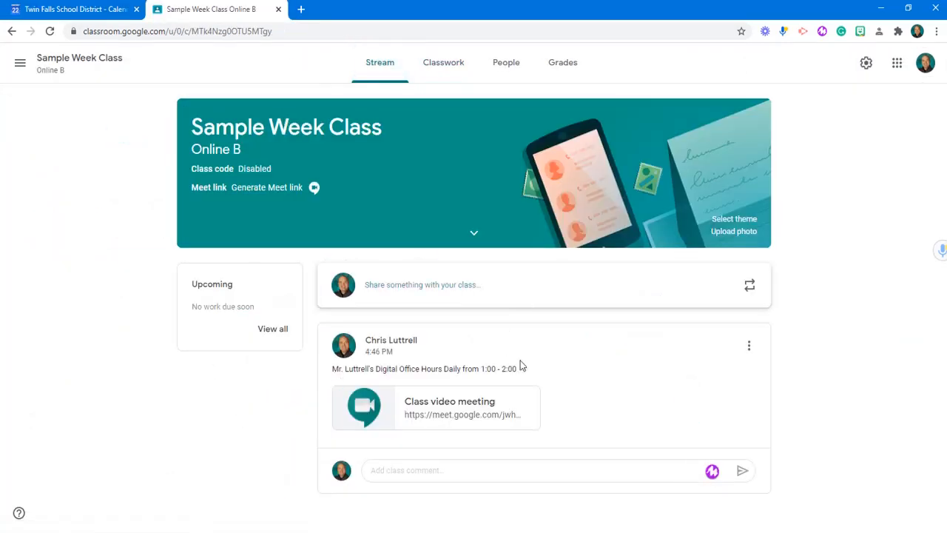
Open the class's Google Calendar from its classwork, examine the Monday to Wednesday office hours events, and close the calendar
{"action": "left_click", "coordinate": [429, 67]}
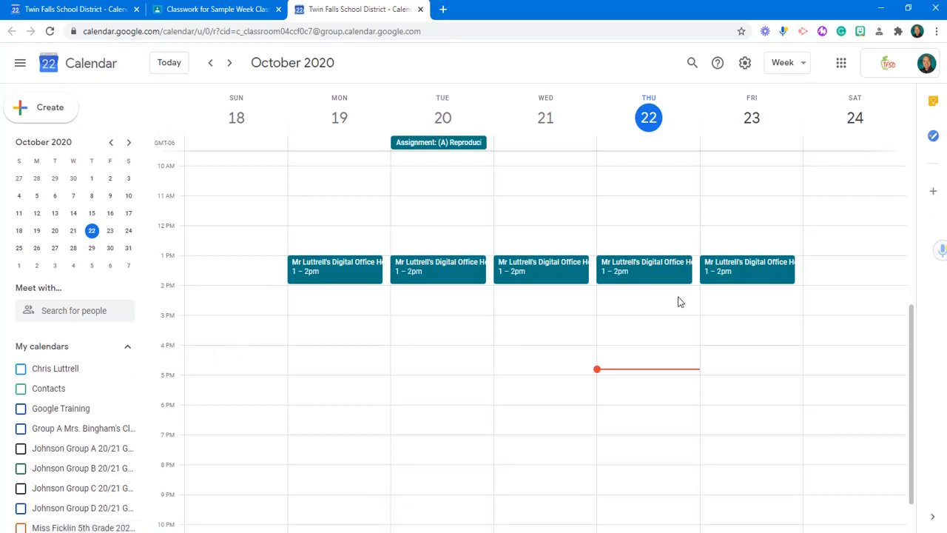
{"action": "left_click", "coordinate": [344, 274]}
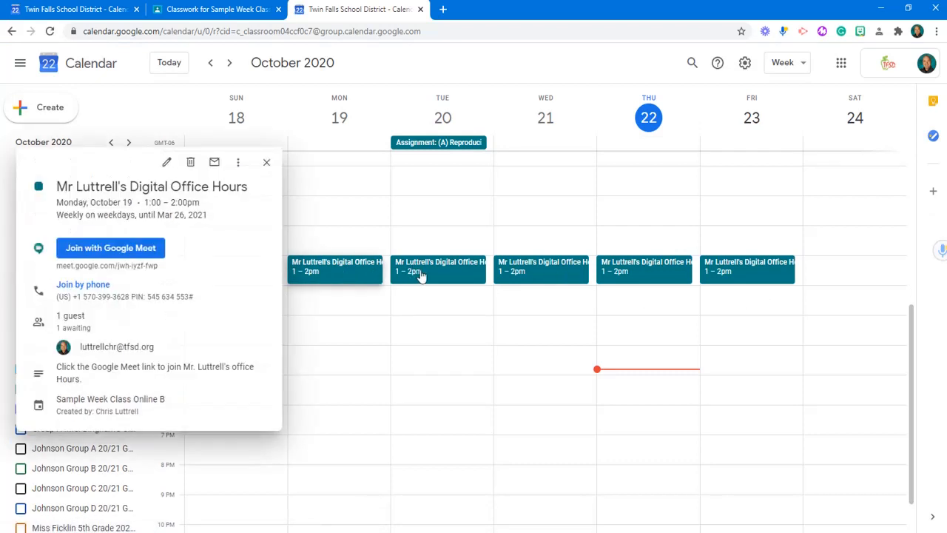
{"action": "left_click", "coordinate": [425, 274]}
{"action": "left_click", "coordinate": [548, 276]}
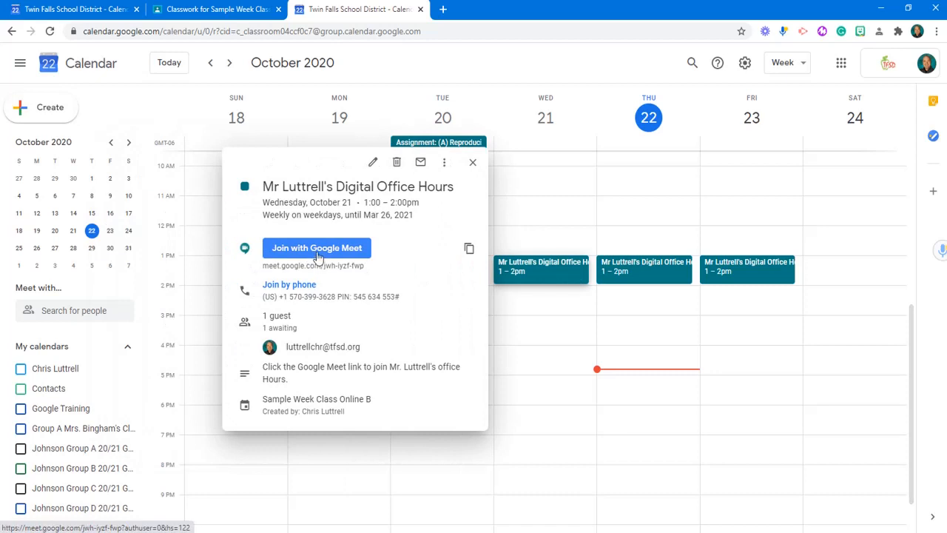
{"action": "left_click", "coordinate": [571, 305]}
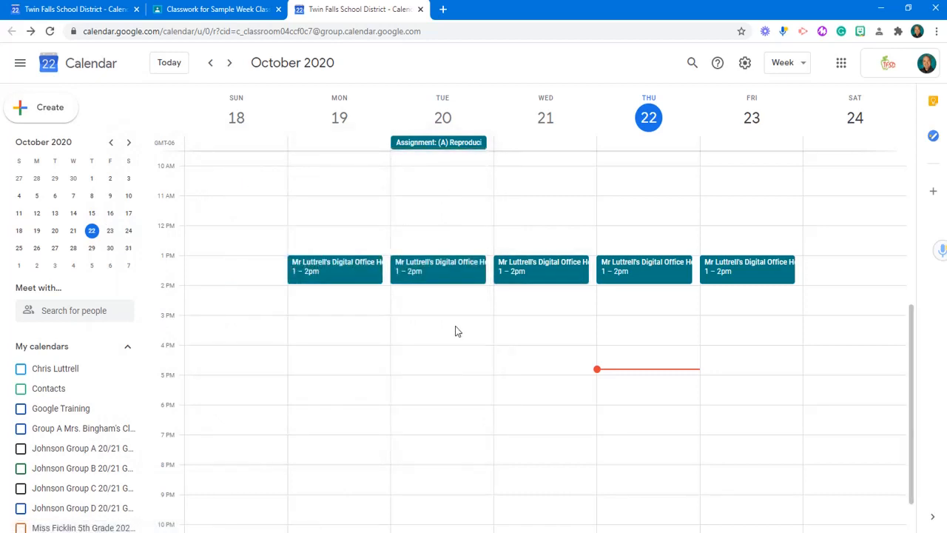
{"action": "left_click", "coordinate": [420, 9]}
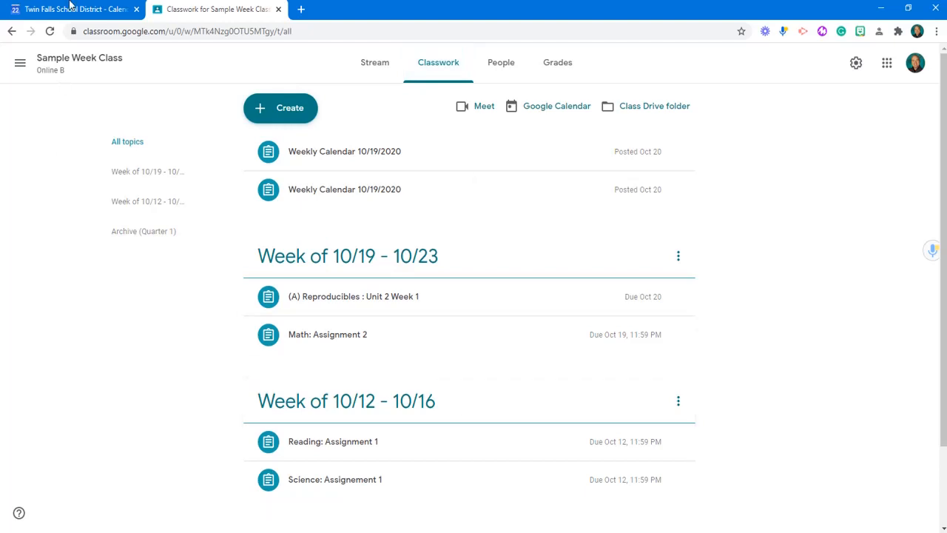
In Google Calendar, edit the Monday, October 19 digital office hours event and add a notification 5 minutes before it starts
{"action": "left_click", "coordinate": [74, 9]}
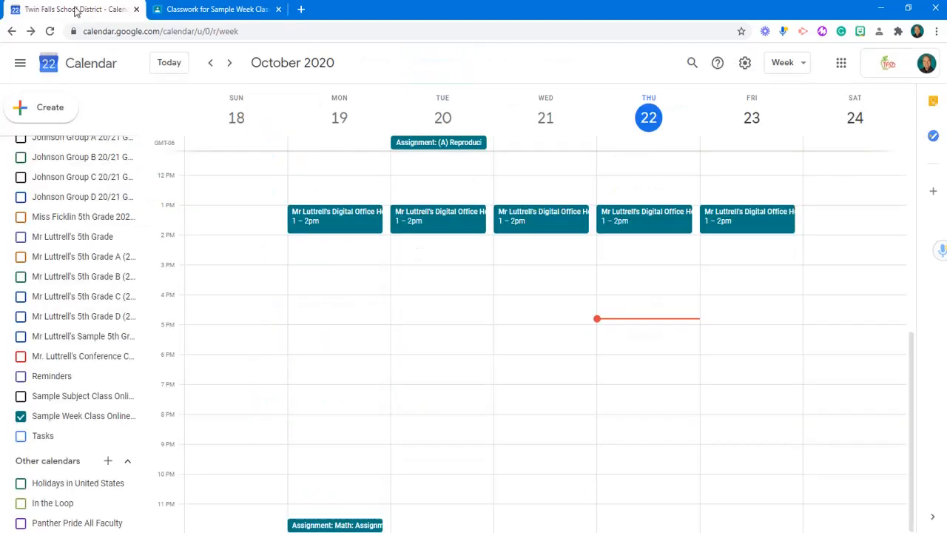
{"action": "left_click", "coordinate": [324, 232]}
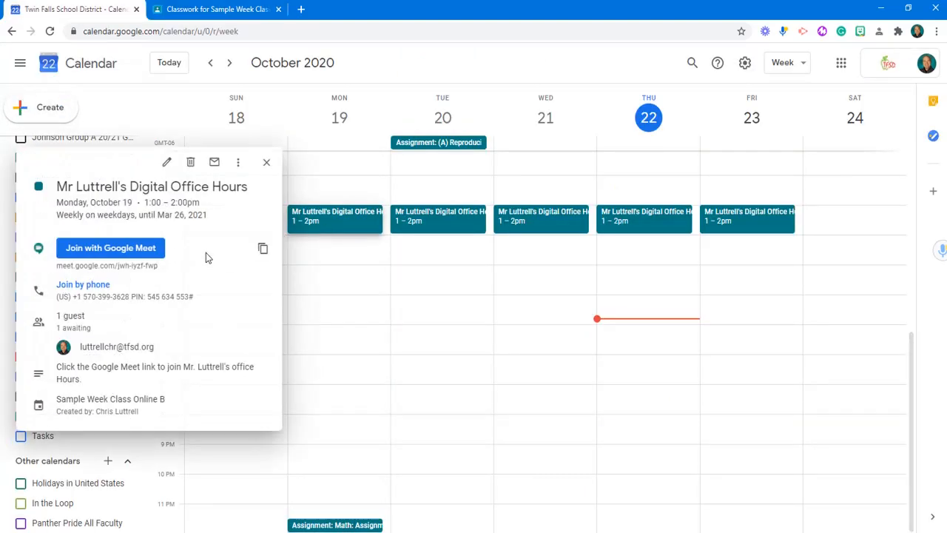
{"action": "left_click", "coordinate": [169, 163]}
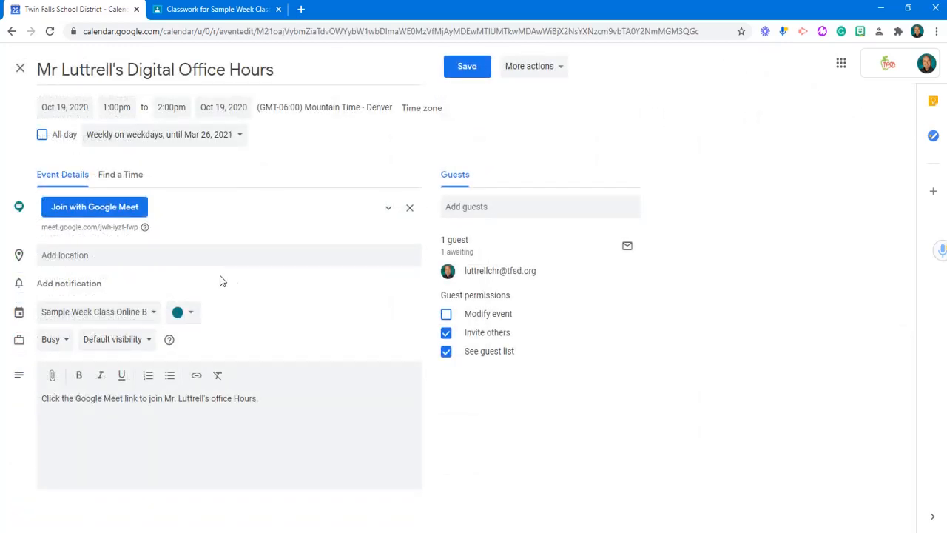
{"action": "left_click", "coordinate": [59, 287]}
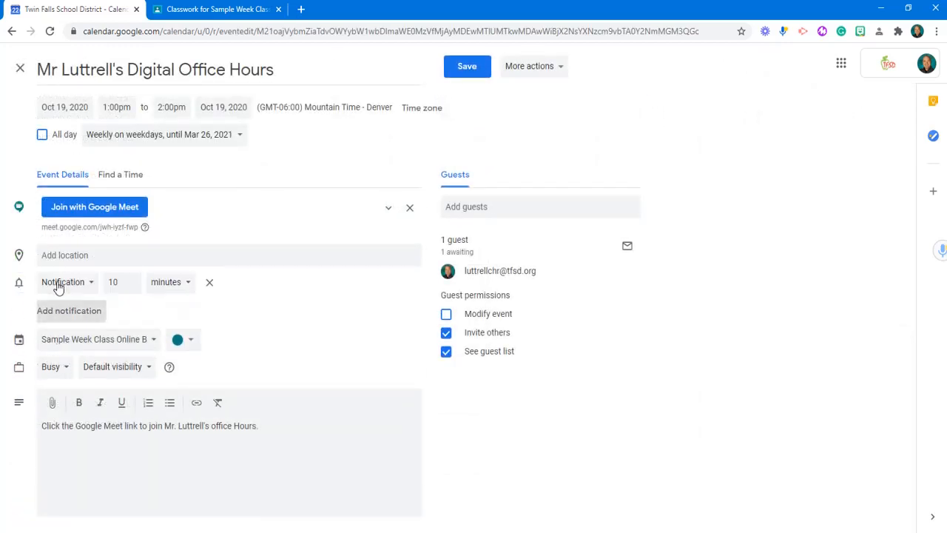
{"action": "left_click", "coordinate": [128, 283]}
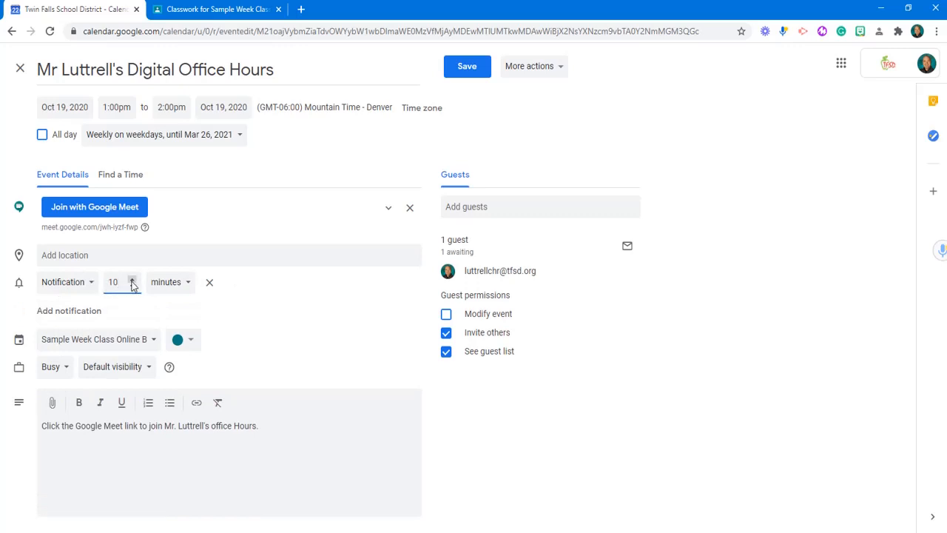
{"action": "left_click", "coordinate": [133, 289]}
{"action": "left_click", "coordinate": [133, 288]}
{"action": "left_click", "coordinate": [133, 289]}
{"action": "left_click", "coordinate": [133, 288]}
{"action": "left_click", "coordinate": [133, 288]}
{"action": "left_click", "coordinate": [322, 307]}
Save the edited office hours event, applying the change to this and following events
{"action": "left_click", "coordinate": [469, 67]}
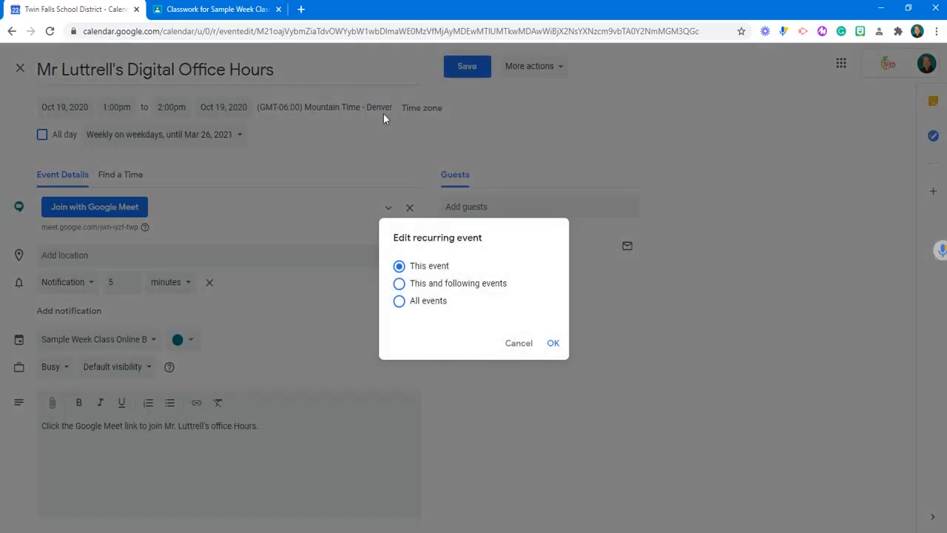
{"action": "left_click", "coordinate": [399, 283]}
{"action": "left_click", "coordinate": [553, 344]}
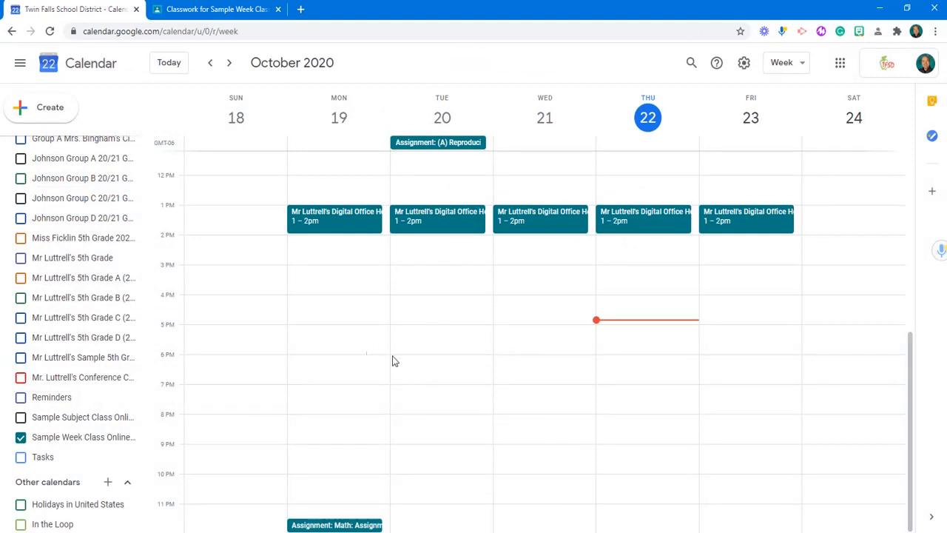
Reopen Monday's office hours event for editing, review its notification, guest field and Google Meet link, and save it as is
{"action": "left_click", "coordinate": [336, 223]}
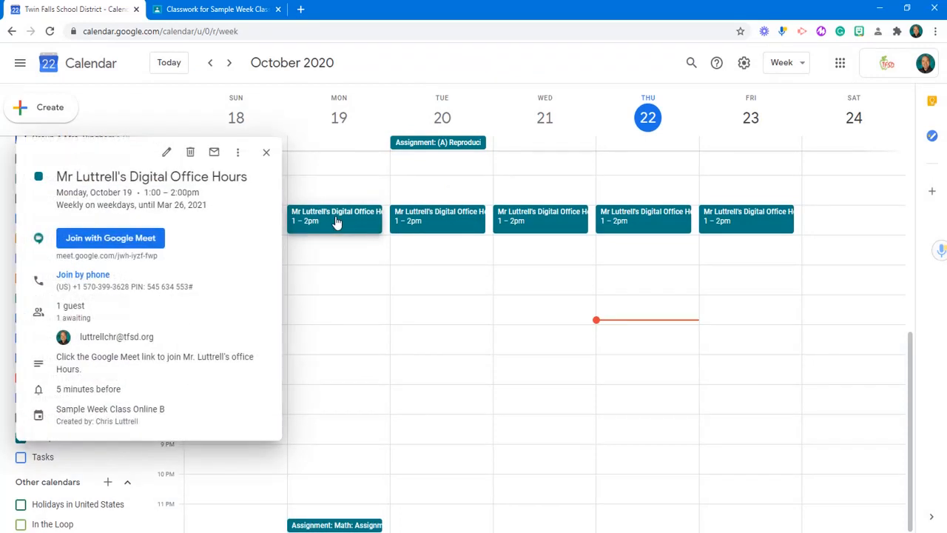
{"action": "left_click", "coordinate": [166, 155]}
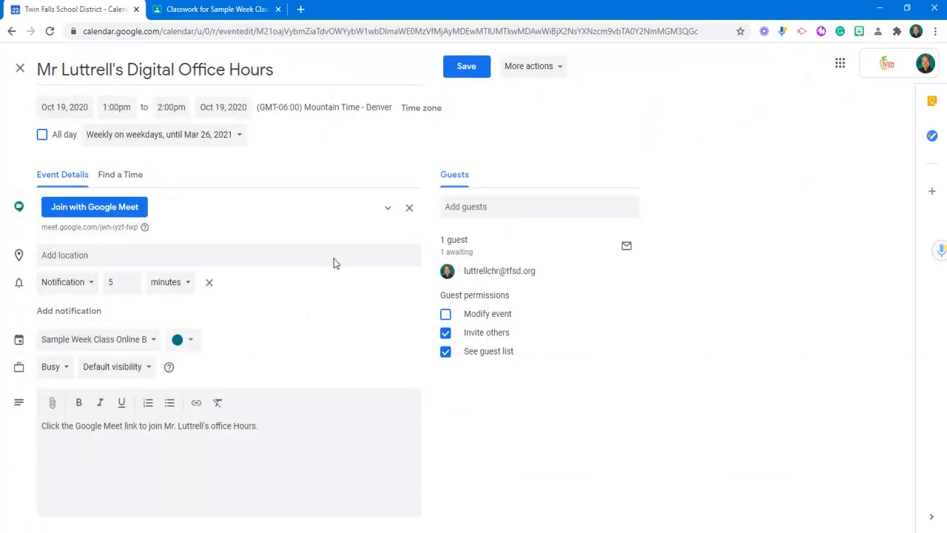
{"action": "left_click", "coordinate": [488, 208]}
{"action": "left_click", "coordinate": [778, 271]}
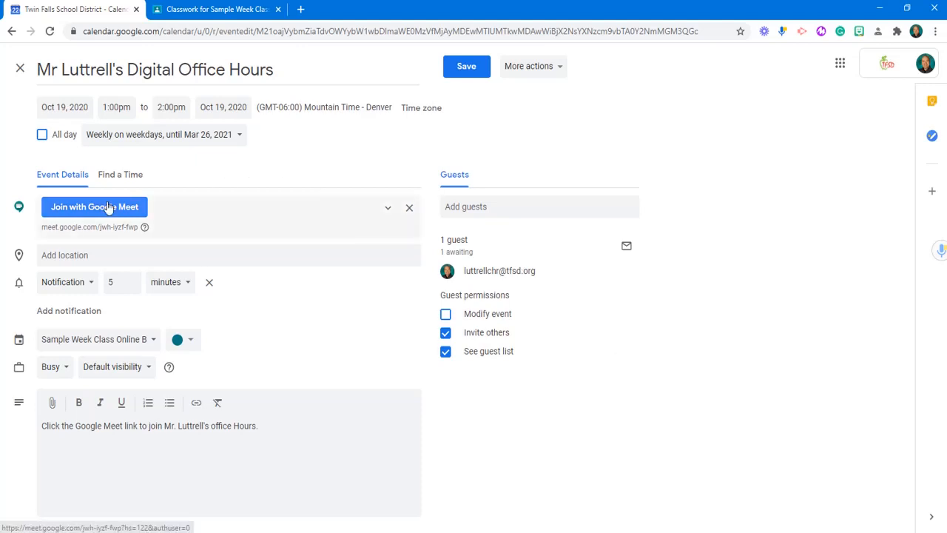
{"action": "left_click", "coordinate": [466, 65]}
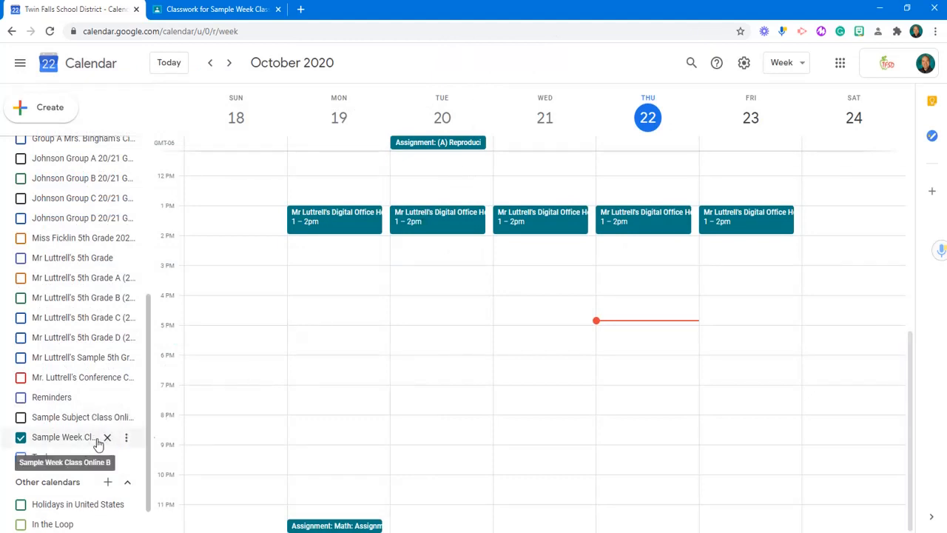
Switch to Google Classroom and examine the office hours announcement in the class stream and its available options
{"action": "left_click", "coordinate": [206, 10]}
{"action": "left_click", "coordinate": [366, 66]}
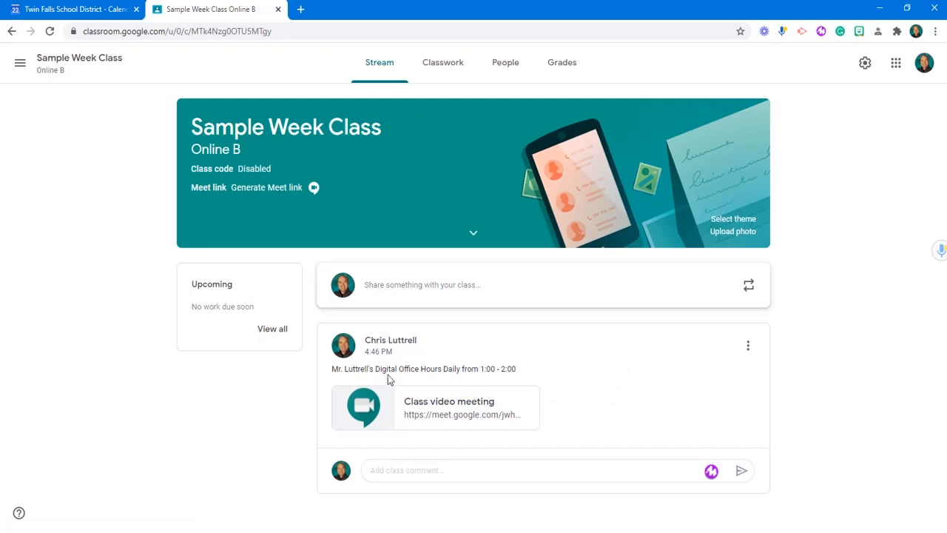
{"action": "left_click", "coordinate": [747, 345]}
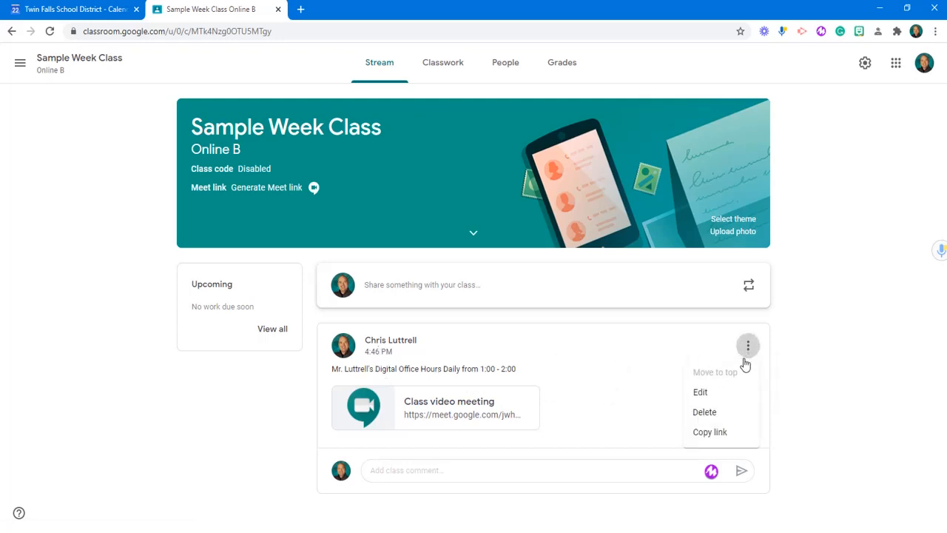
{"action": "left_click", "coordinate": [595, 365]}
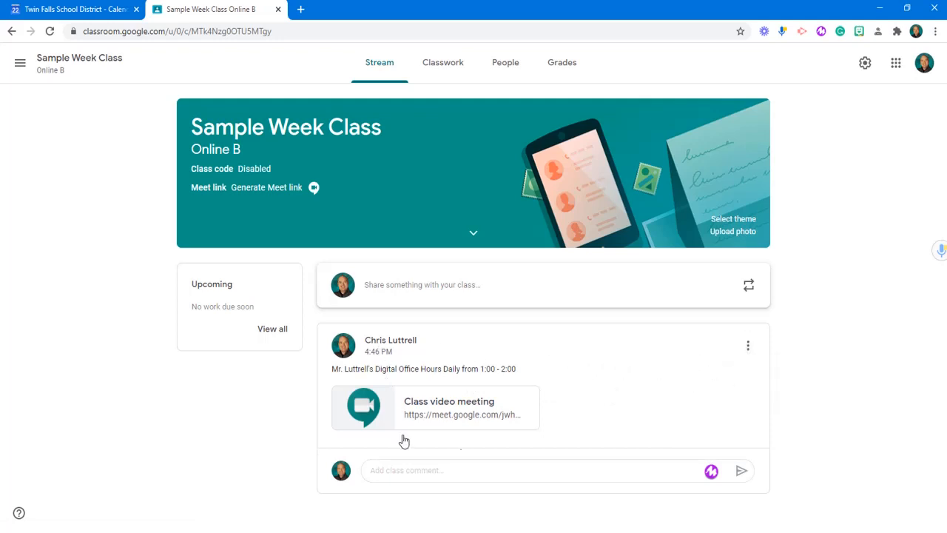